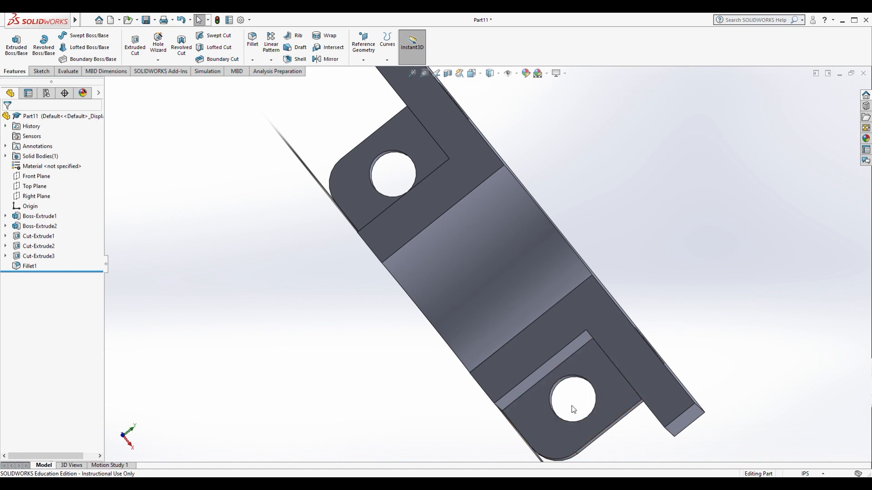
middle_click_drag(451, 354, 478, 290)
scroll(450, 350, "up", 3)
scroll(402, 317, "down", 2)
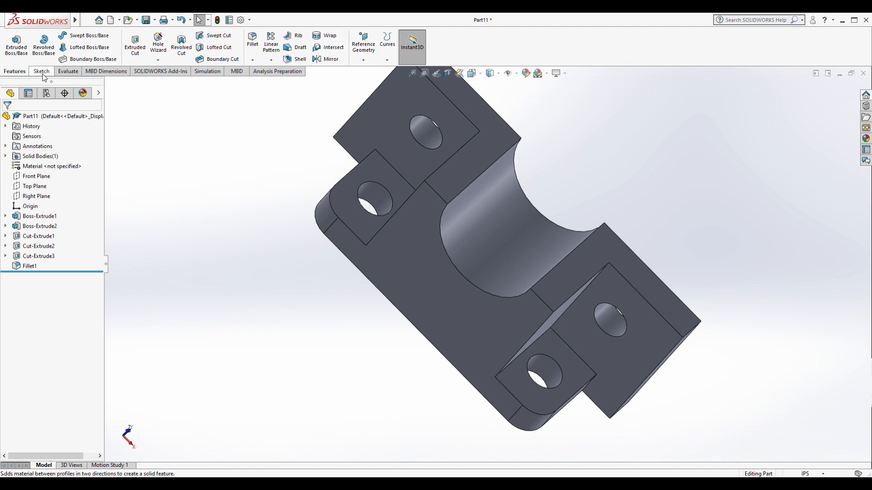
Create a new part and start a line sketch on the Top Plane
mouse_move(75, 20)
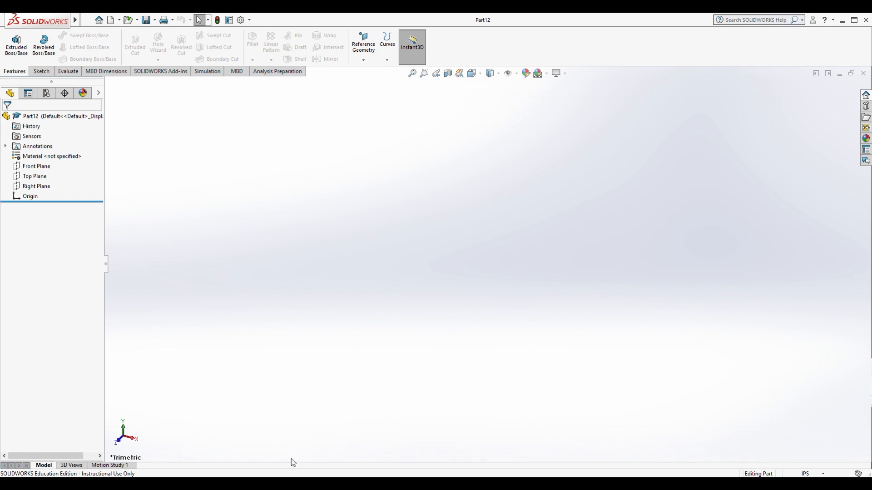
left_click(41, 72)
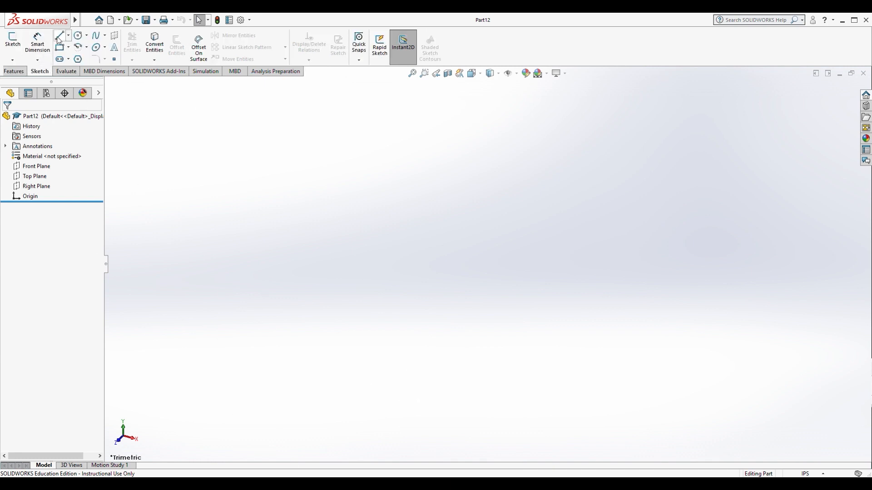
left_click(60, 36)
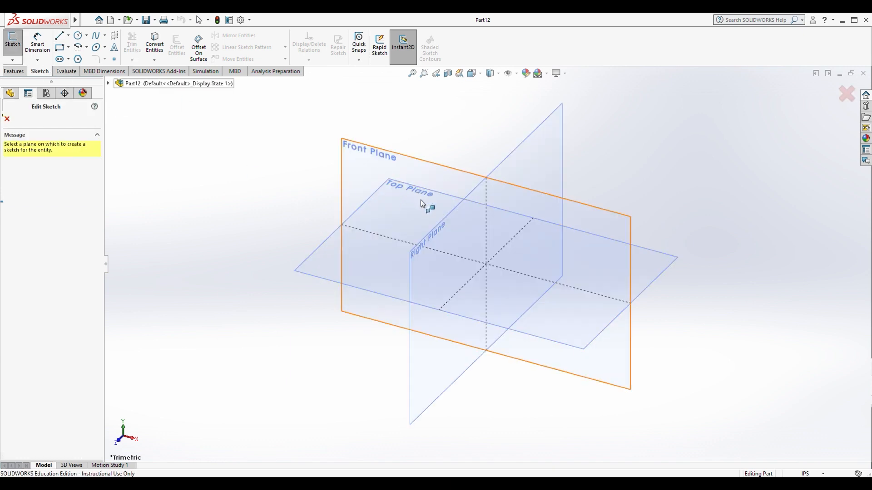
left_click(313, 266)
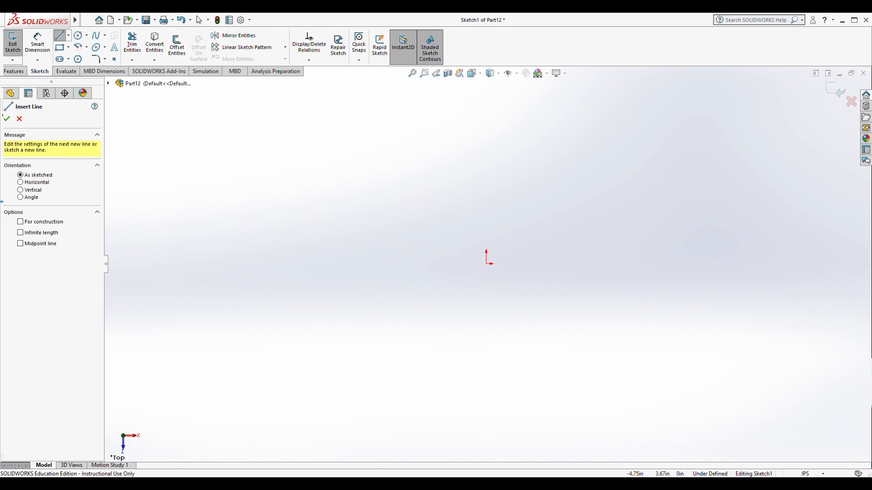
Draw a vertical centerline through the origin, extending a short way below it and further above
left_click(69, 36)
left_click(74, 56)
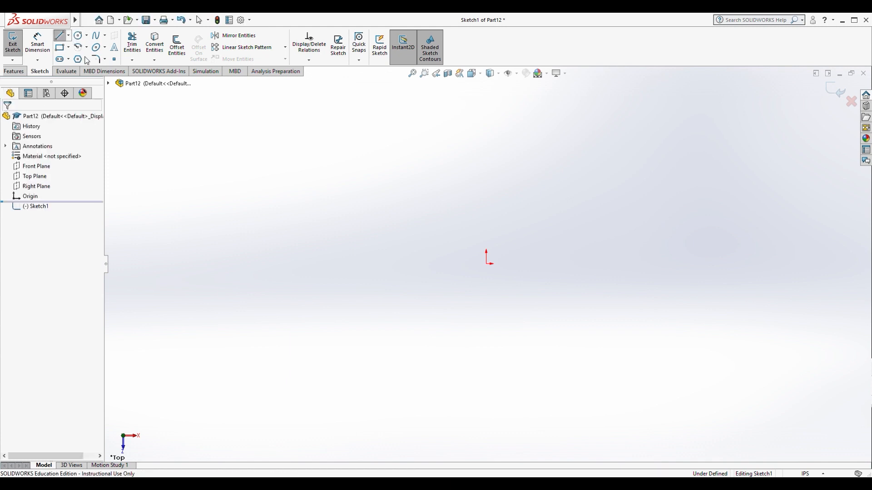
left_click(486, 301)
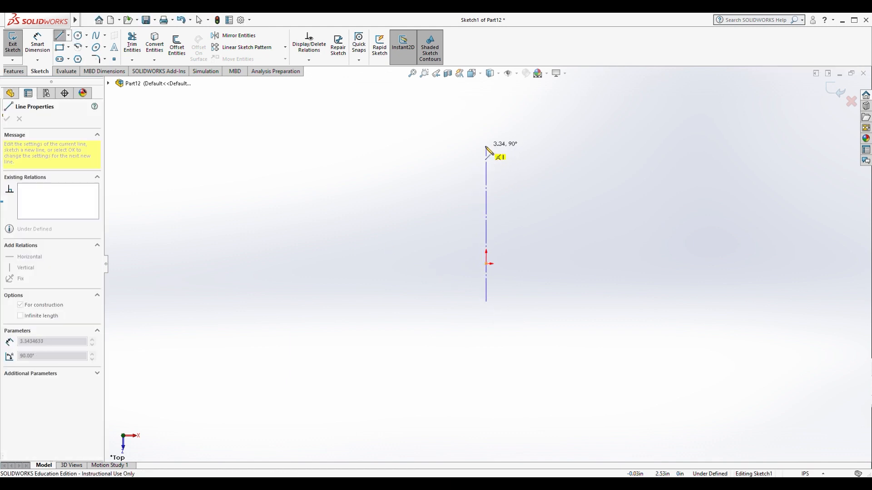
left_click(486, 131)
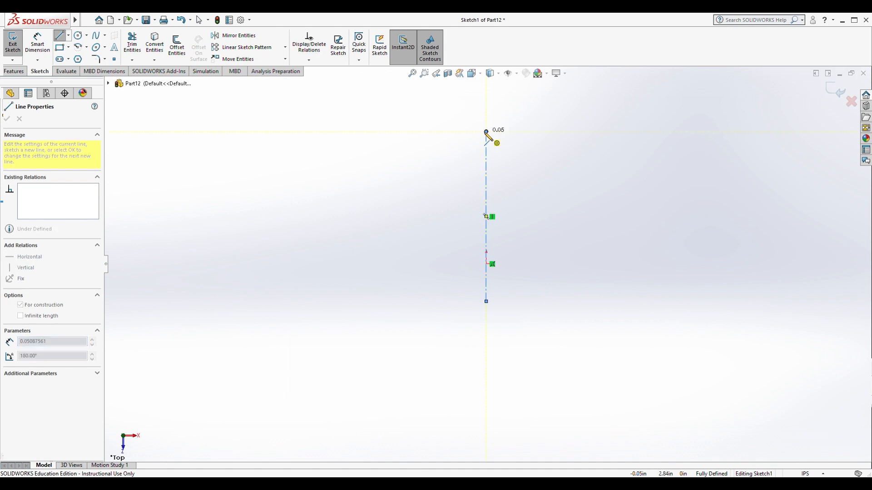
key("Escape")
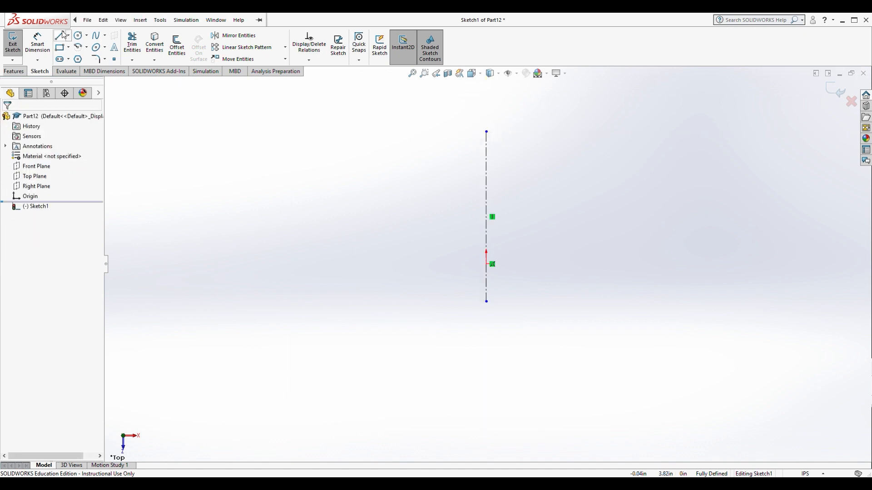
Draw a horizontal line from the origin to the left of the centerline and dimension its length to 3 in
left_click(59, 36)
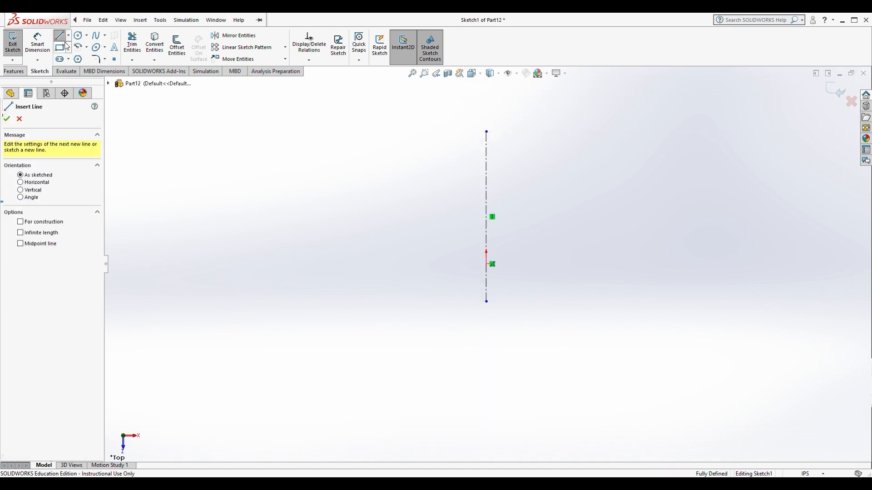
left_click(486, 264)
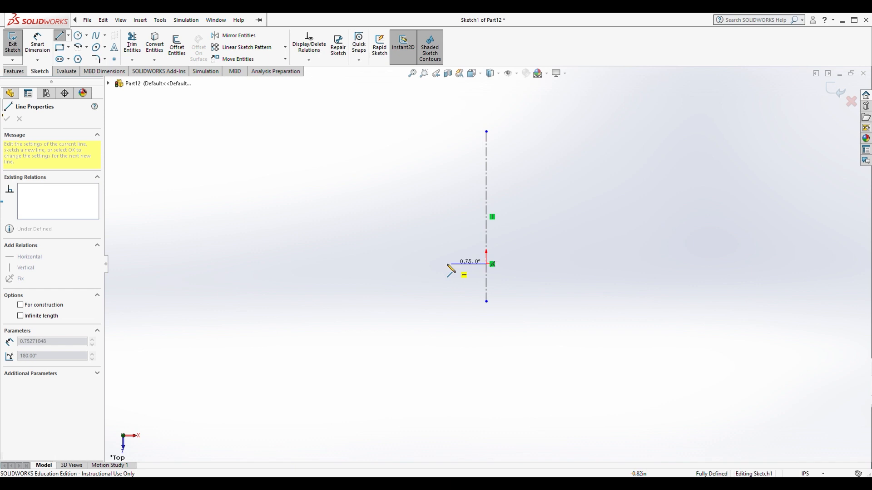
left_click(338, 264)
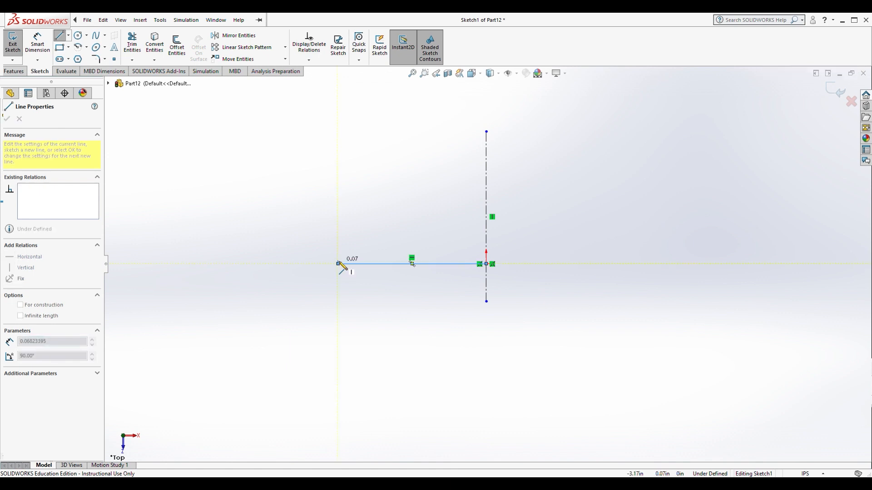
key("Escape")
left_click(38, 44)
left_click(427, 264)
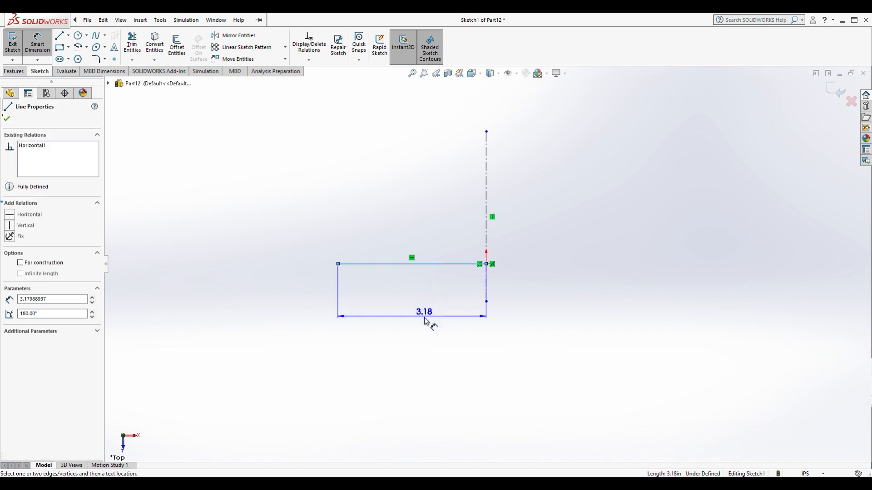
left_click(429, 325)
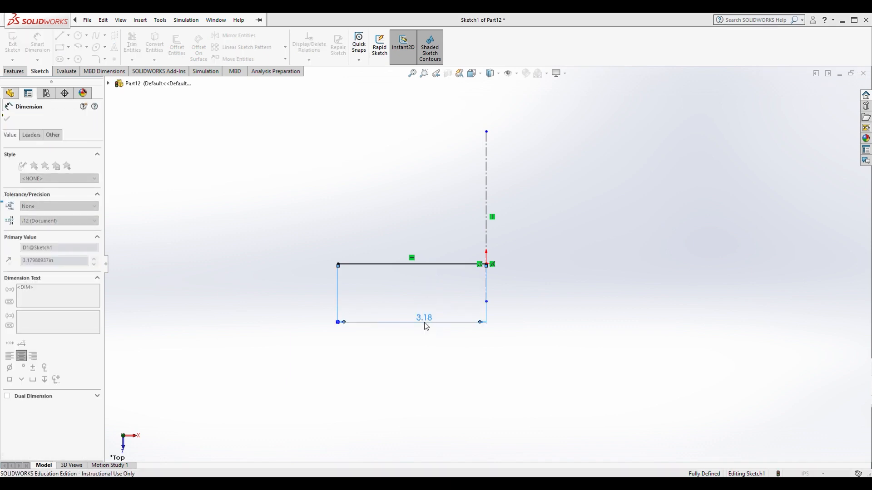
left_click(383, 309)
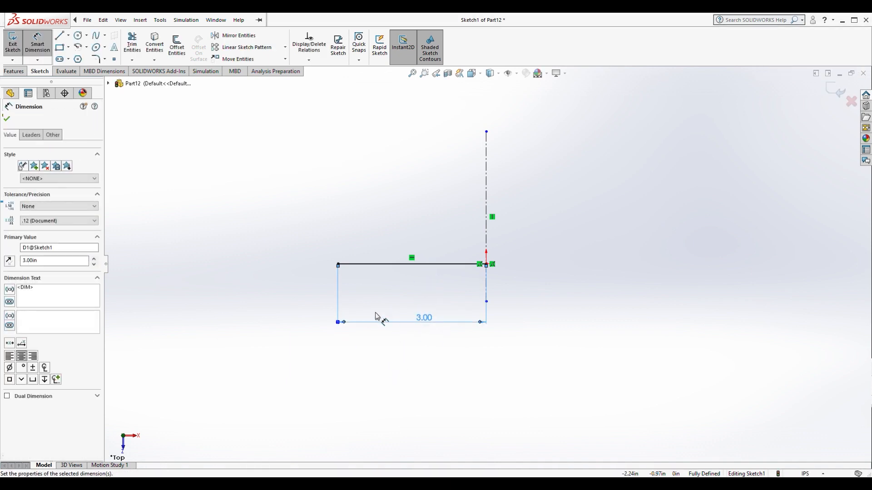
Sketch the stepped half profile up to the centerline, about 1.63 in tall, with a 0.44 in thick upper lip reaching about 3.58 in out
left_click(59, 35)
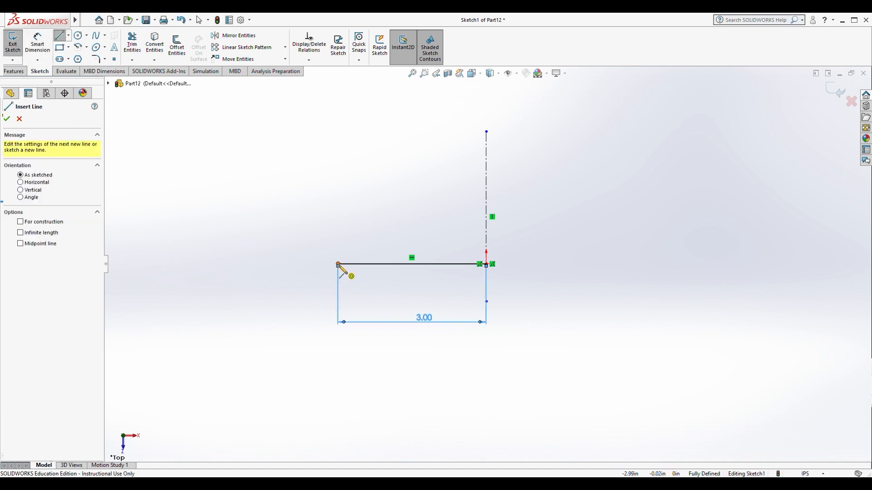
left_click(339, 265)
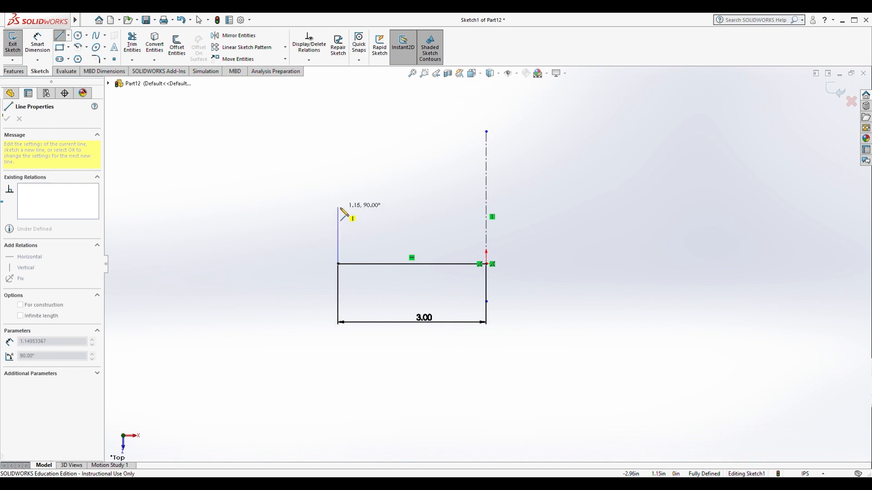
left_click(338, 205)
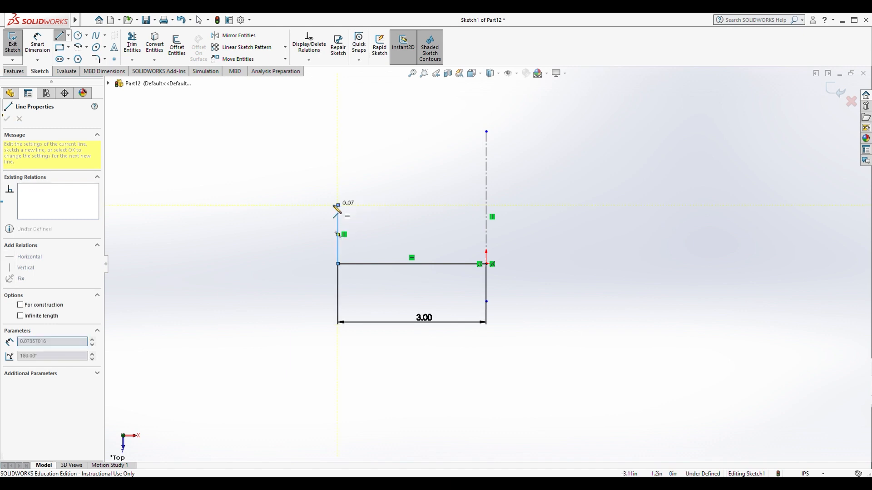
left_click(309, 205)
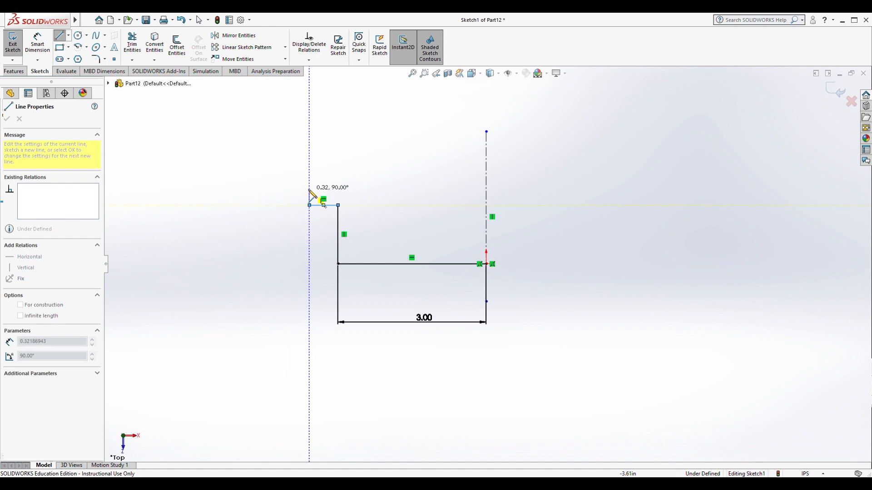
left_click(309, 183)
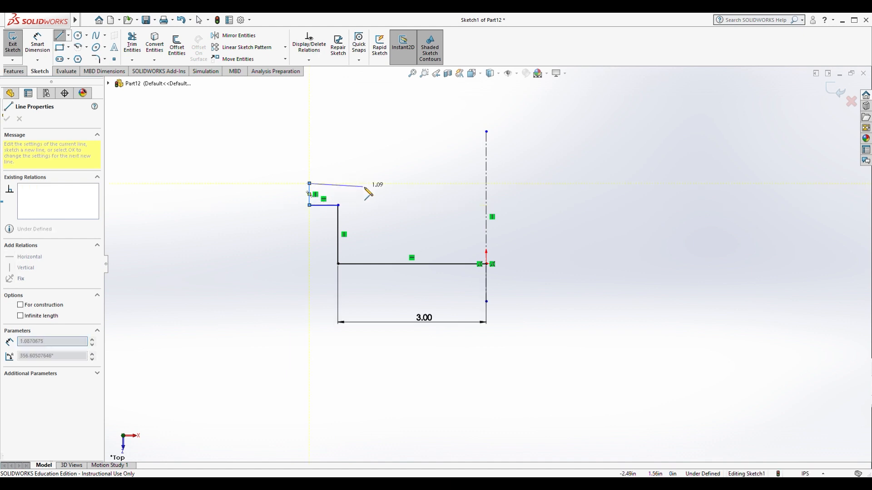
left_click(486, 184)
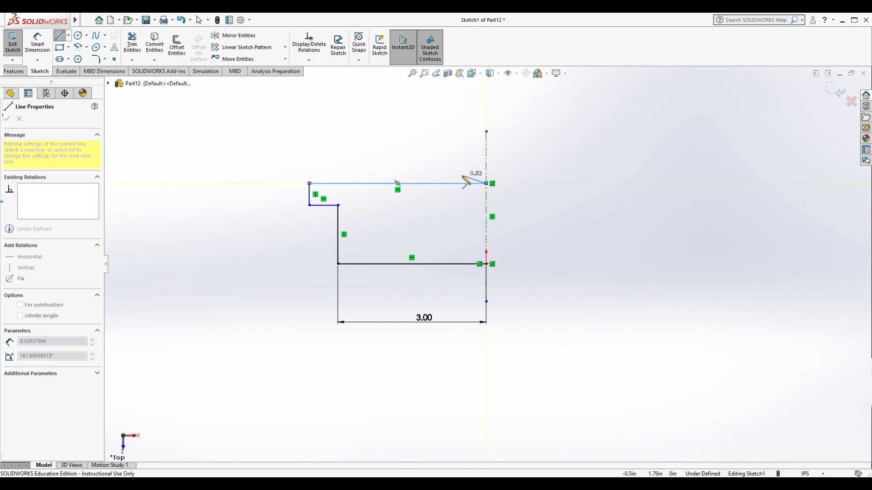
key("Escape")
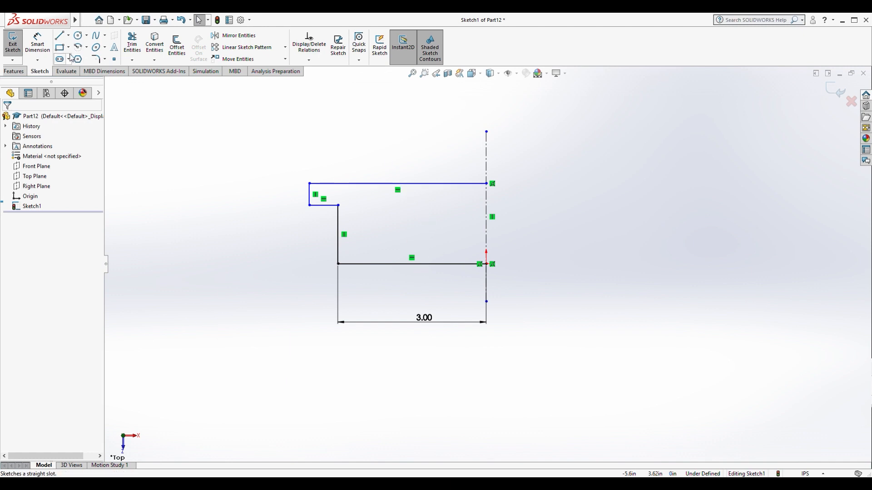
Dimension the profile's overall height between its top and bottom horizontal lines to 2.5 in
left_click(37, 43)
left_click(435, 184)
left_click(439, 264)
left_click(549, 240)
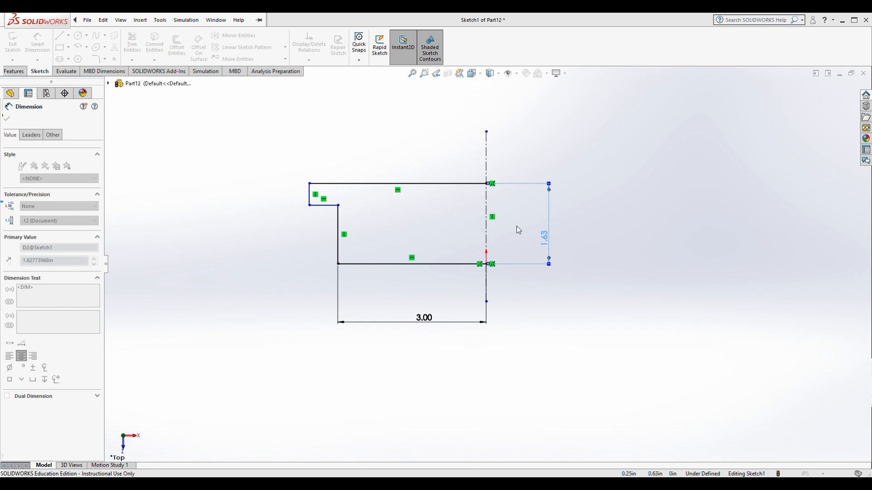
double_click(546, 237)
type("2")
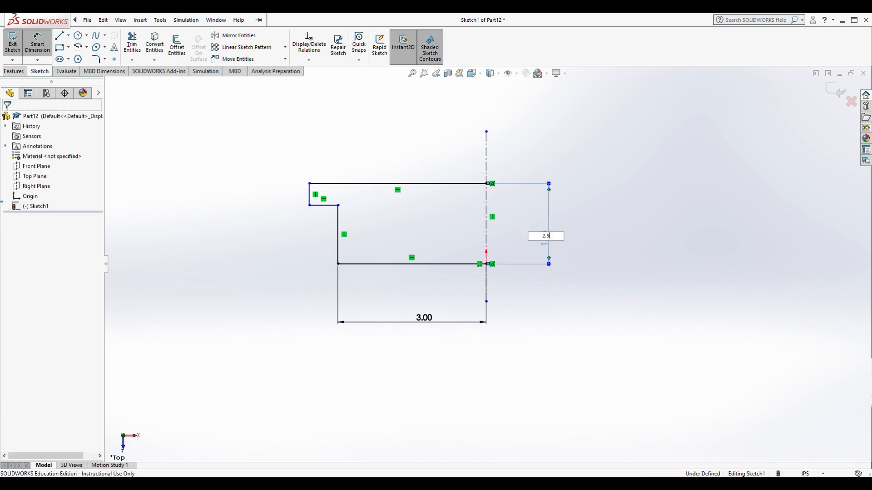
type(".5")
key("Return")
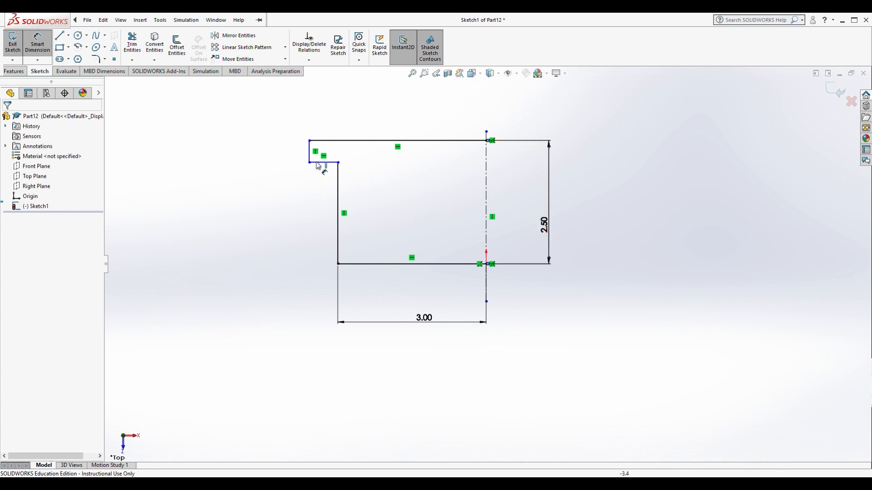
Dimension the upper lip's thickness between its two horizontal lines to 0.62 in
left_click(326, 141)
left_click(326, 162)
left_click(263, 157)
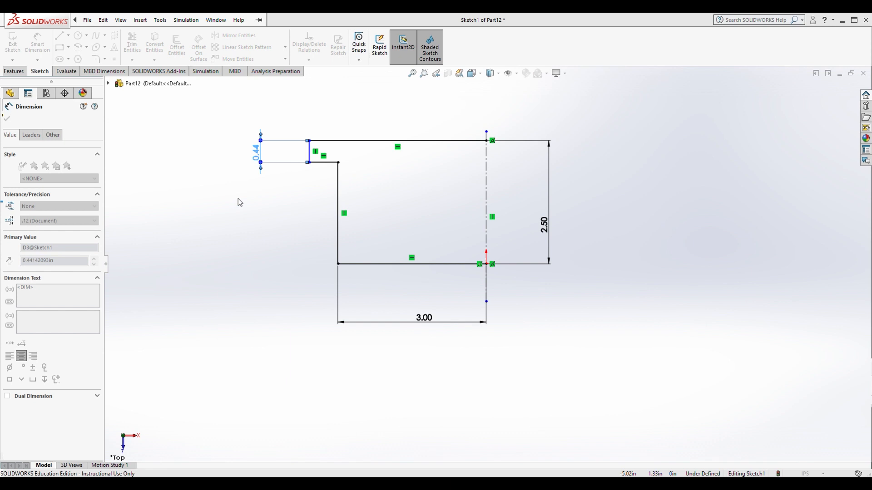
left_click(222, 140)
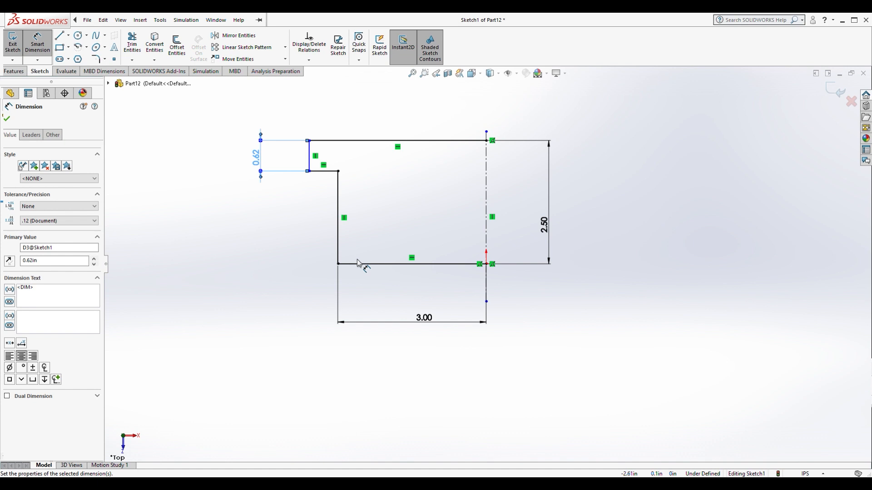
key("Escape")
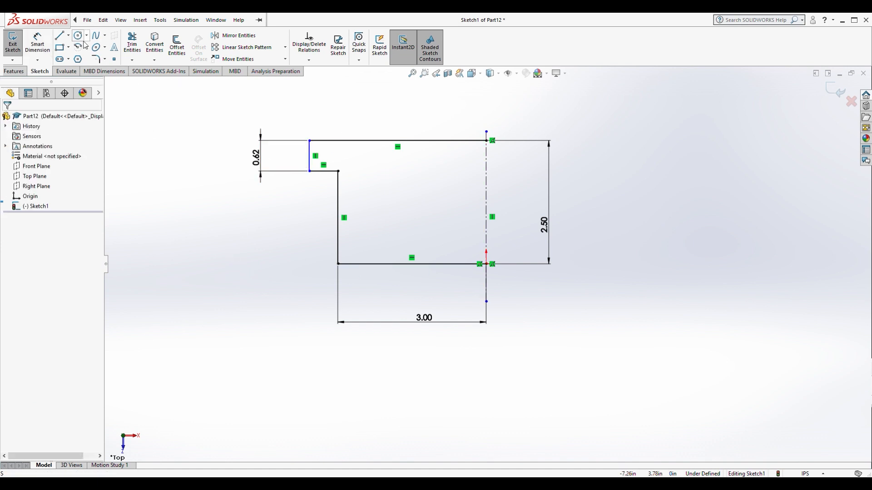
Dimension the distance from the lip's outer vertical edge to the centerline to 3.75 in
left_click(39, 47)
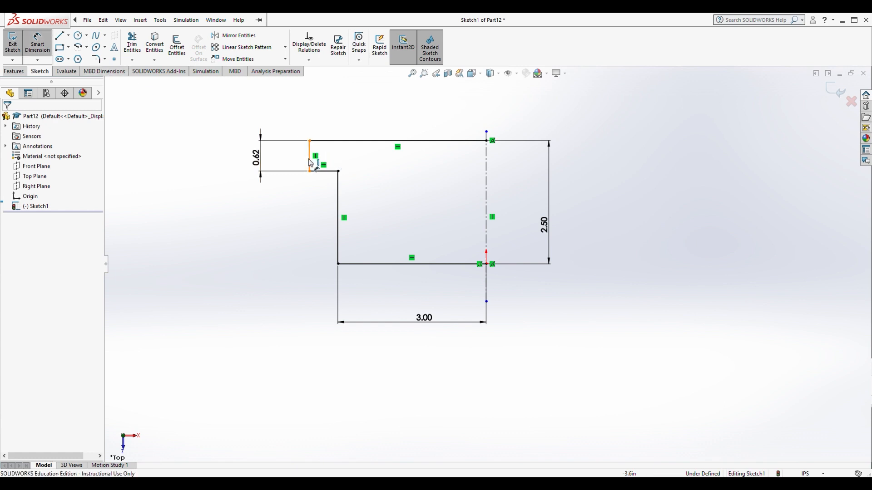
left_click(310, 165)
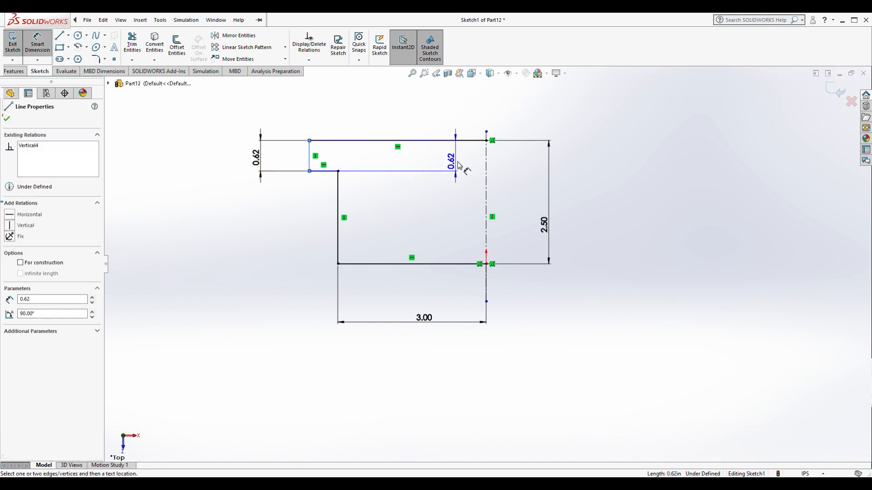
left_click(486, 166)
left_click(440, 130)
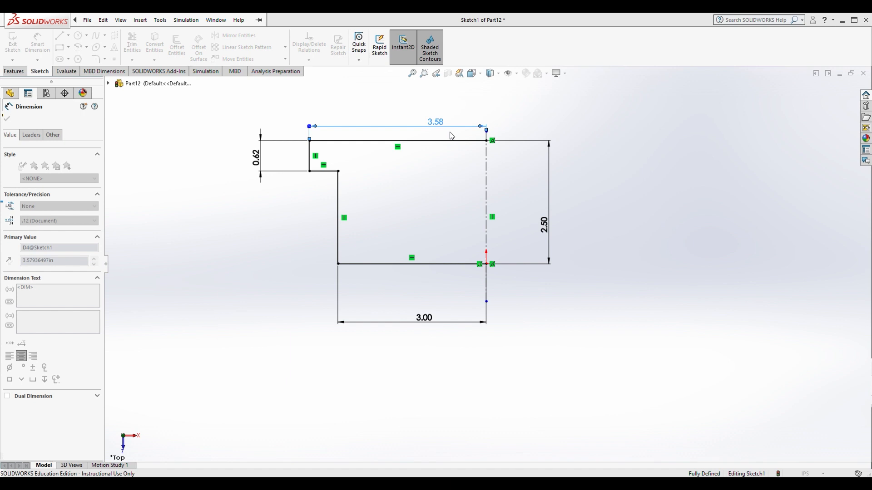
left_click(399, 114)
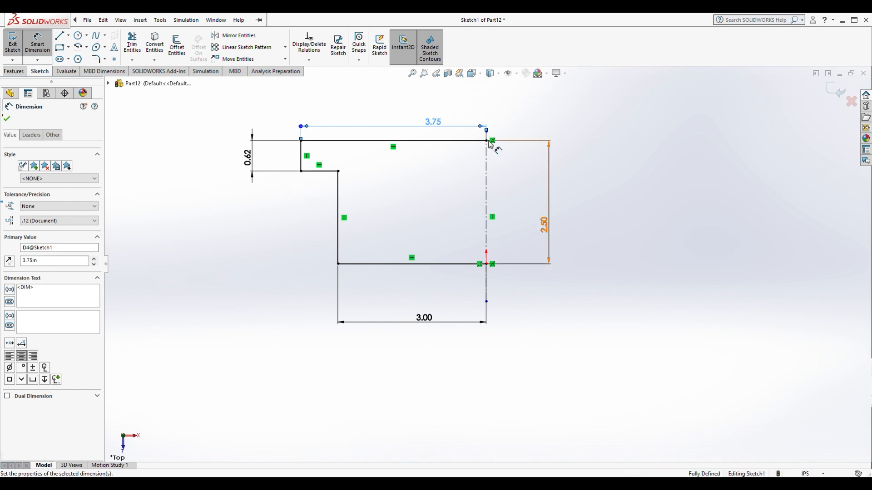
Mirror all lines of the half profile about the vertical centerline to complete the symmetric T-shaped outline
left_click(13, 72)
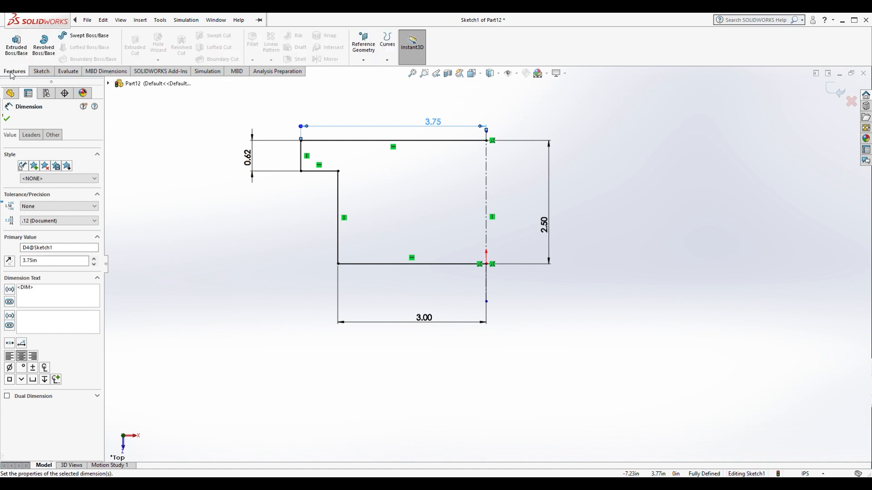
left_click(41, 73)
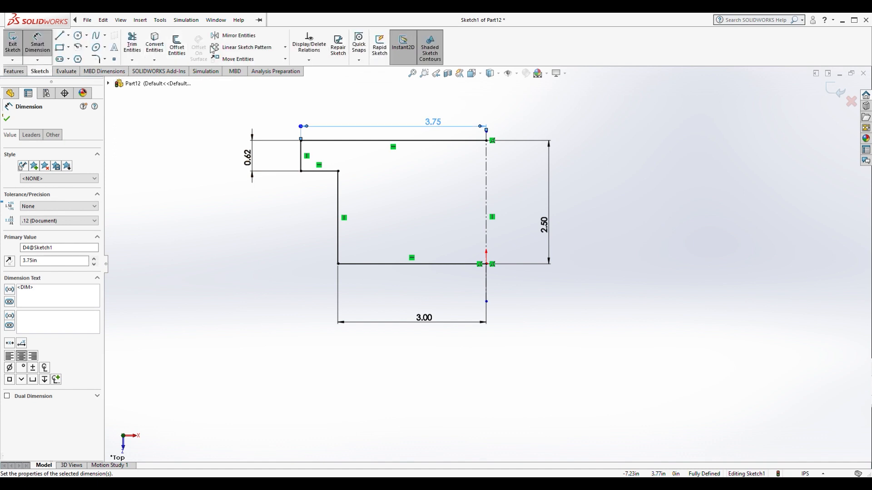
left_click(230, 37)
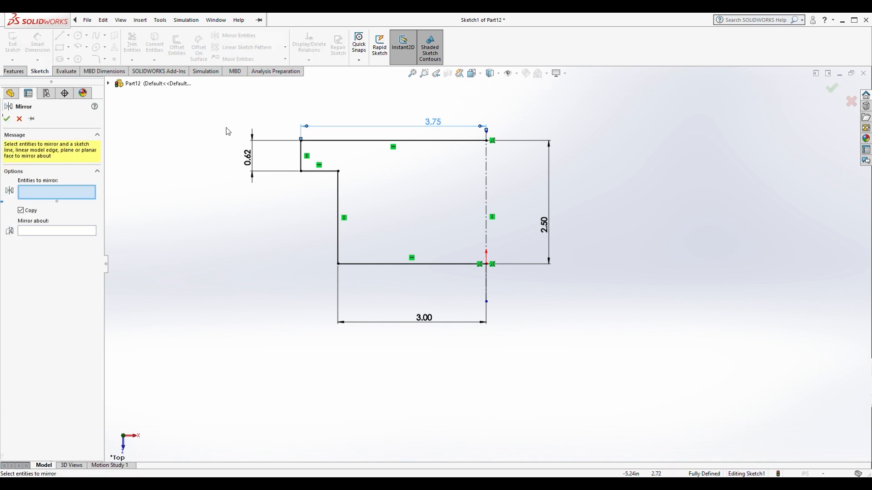
mouse_move(205, 100)
left_mouse_down()
mouse_move(595, 362)
mouse_move(607, 352)
left_mouse_up()
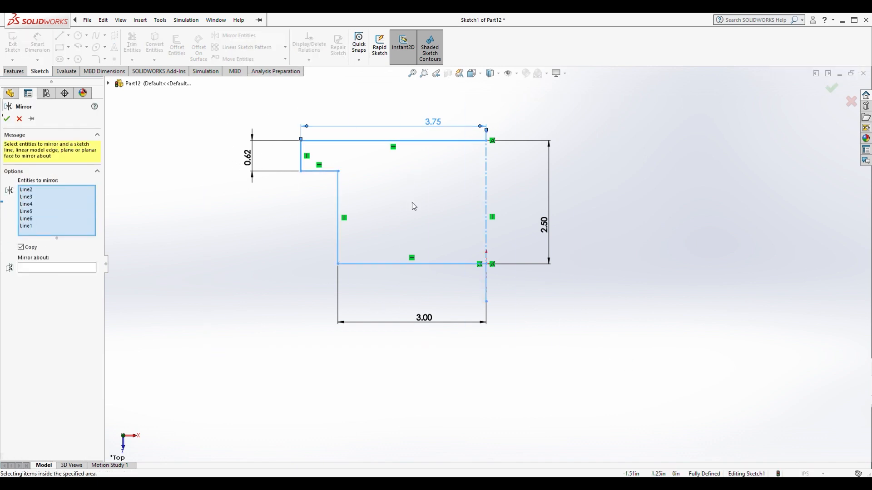
left_click(39, 268)
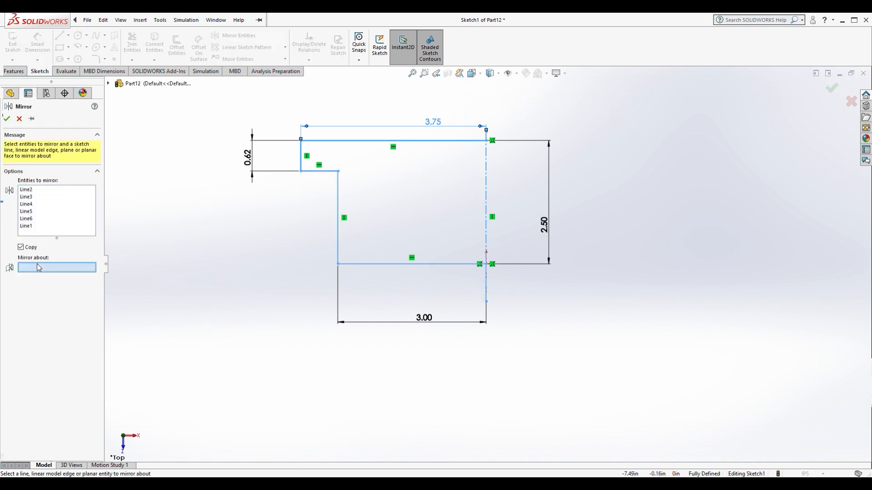
left_click(487, 195)
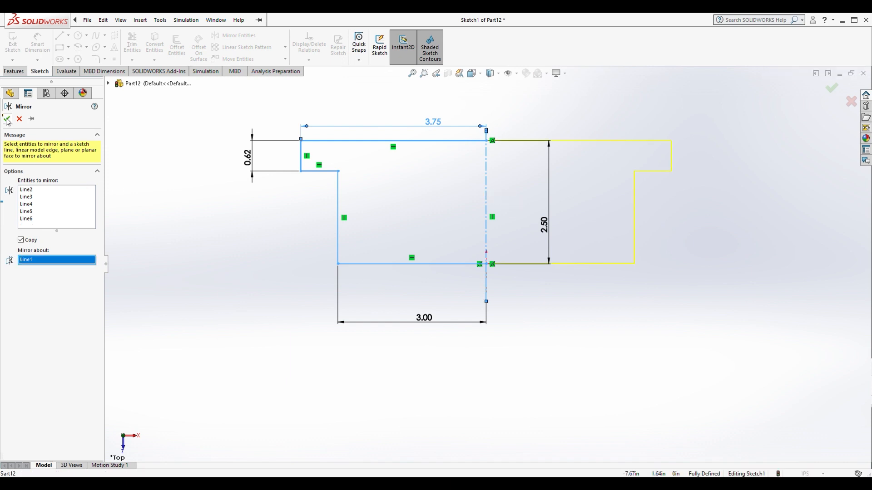
key("Return")
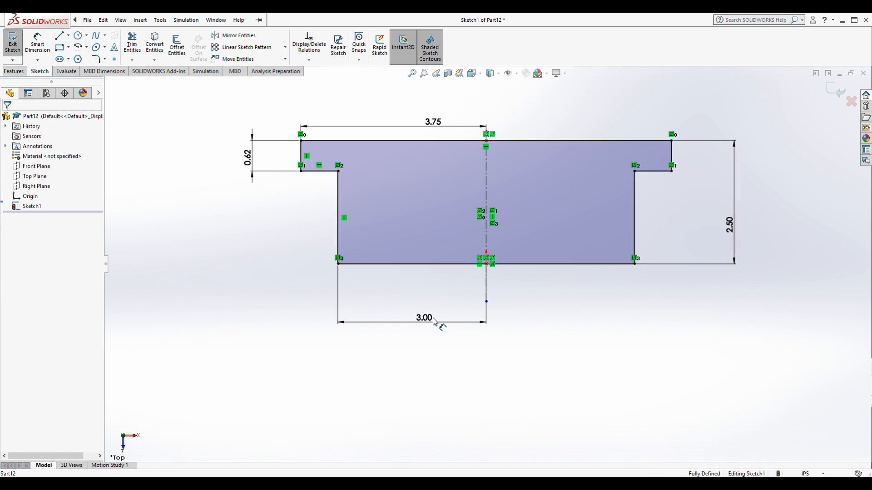
Extrude the mirrored profile as a blind boss with a depth of 0.62 in
left_click(13, 71)
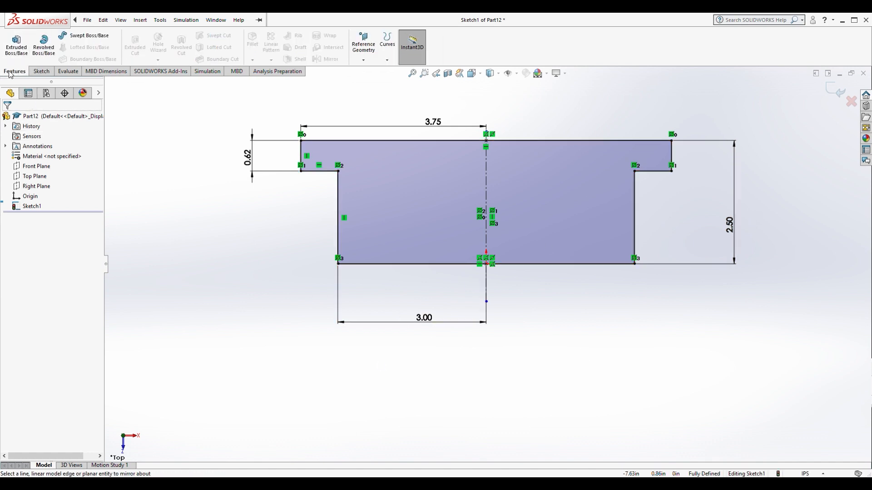
left_click(18, 46)
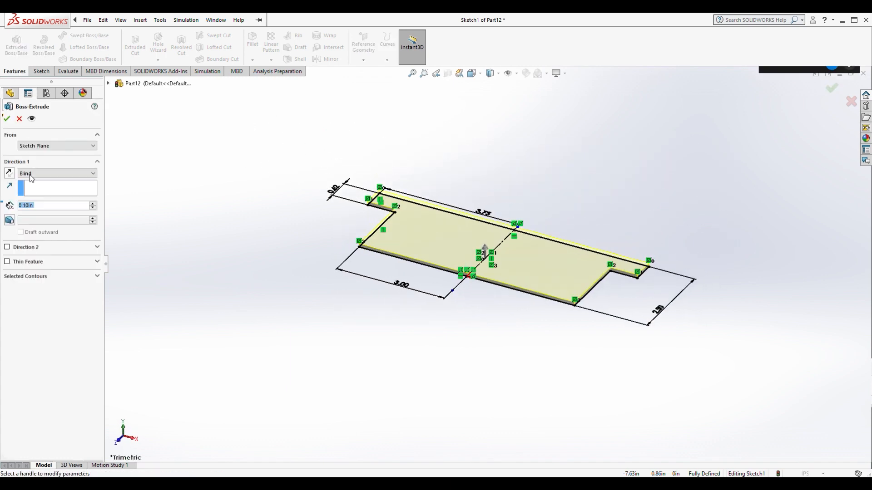
left_click(43, 211)
left_click_drag(45, 211, 14, 208)
type(".6")
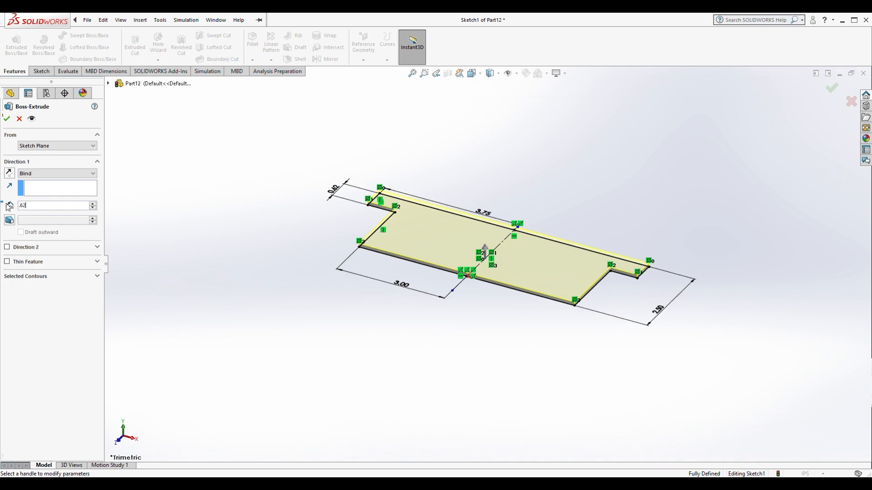
type("2")
key("Return")
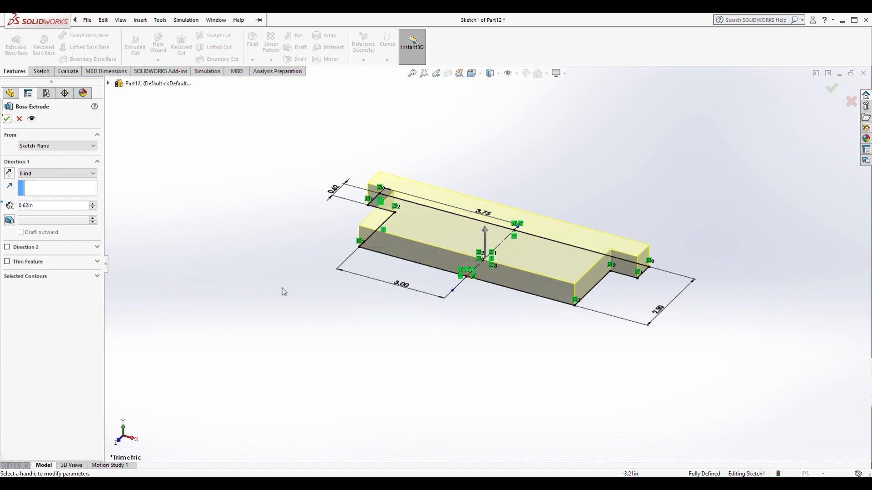
left_click(7, 119)
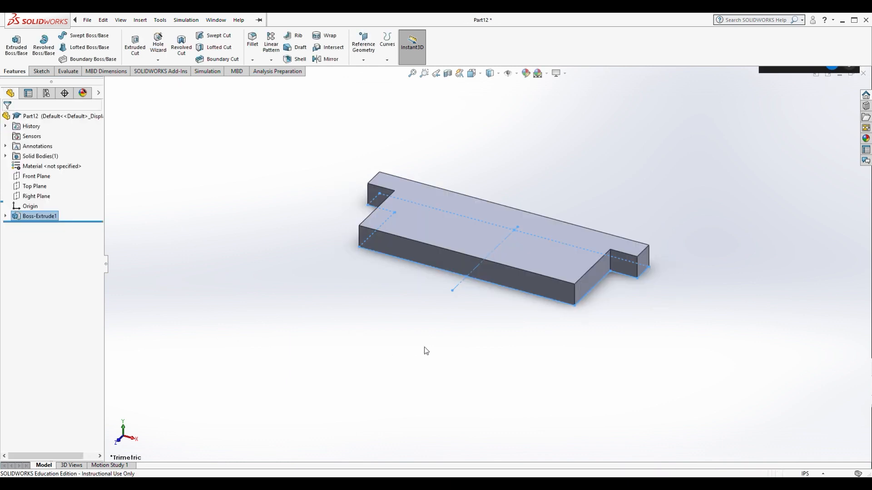
Start a sketch on the plate's upper face and draw a vertical centerline about 3.71 in long through the origin
left_click(43, 73)
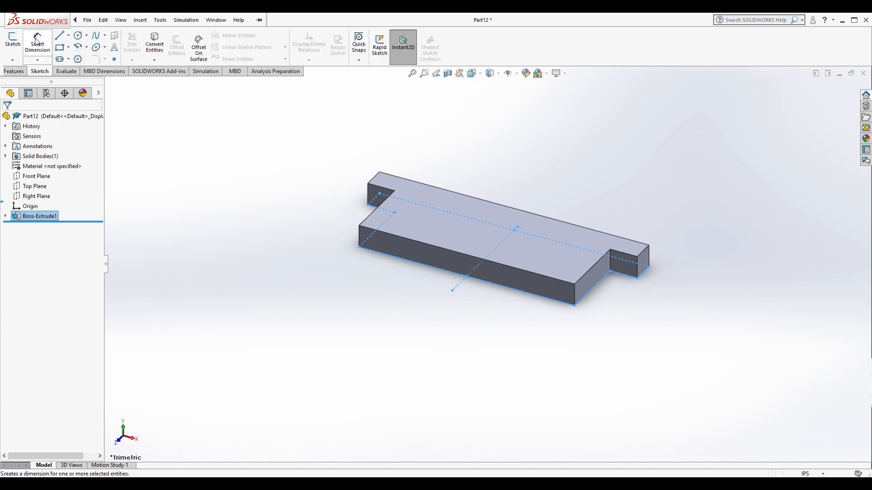
left_click(61, 38)
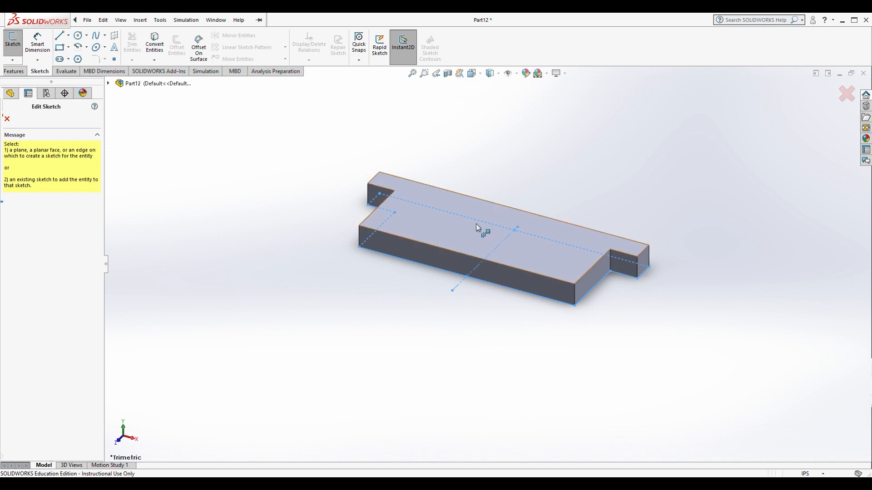
left_click(450, 227)
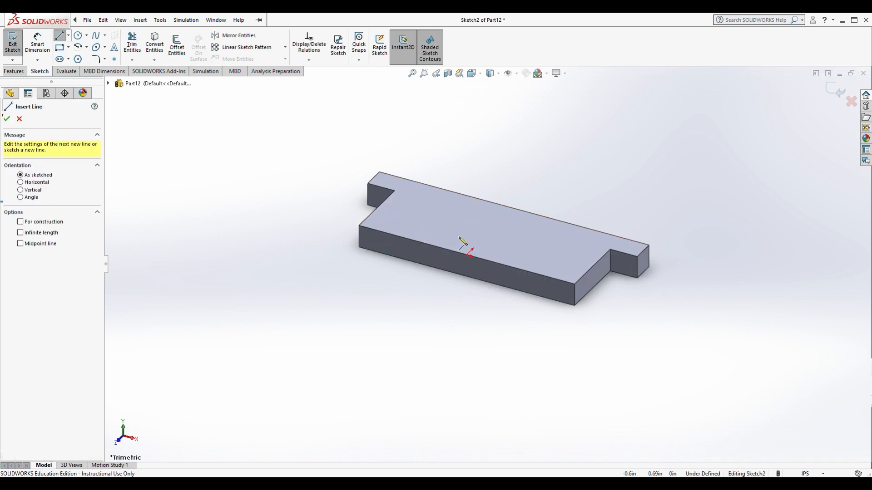
left_click(479, 75)
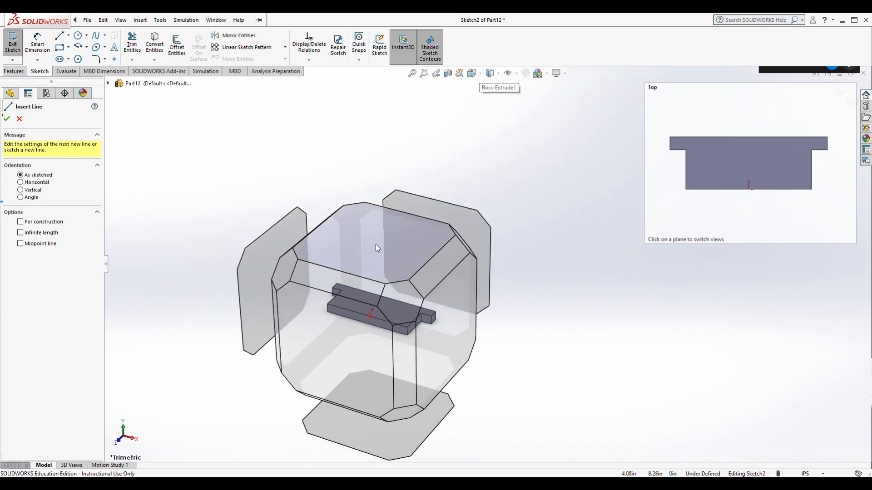
left_click(376, 246)
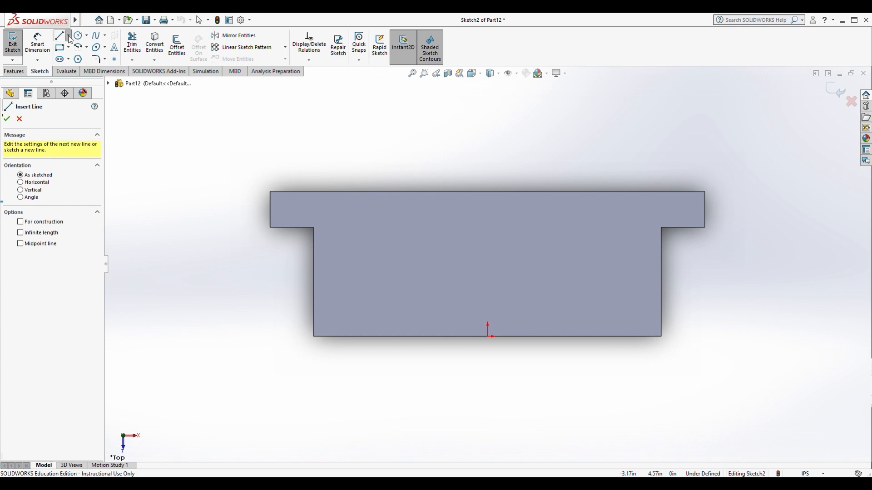
left_click(78, 60)
left_click(487, 374)
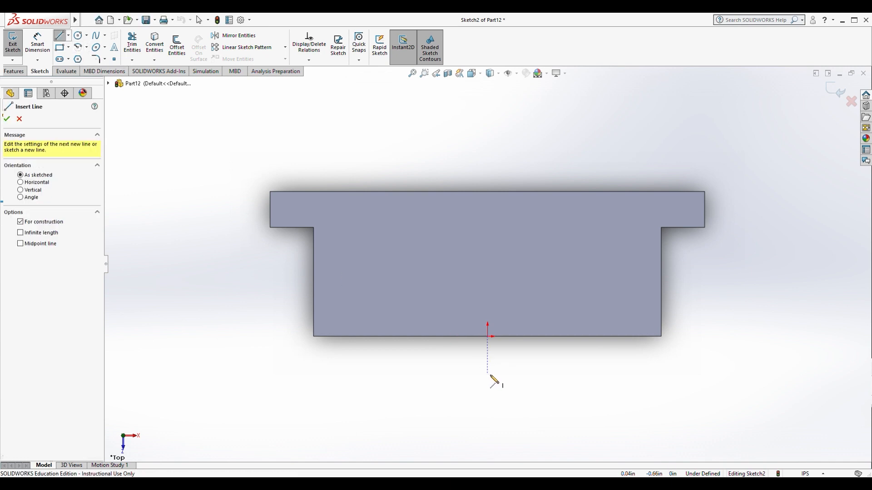
left_click(488, 324)
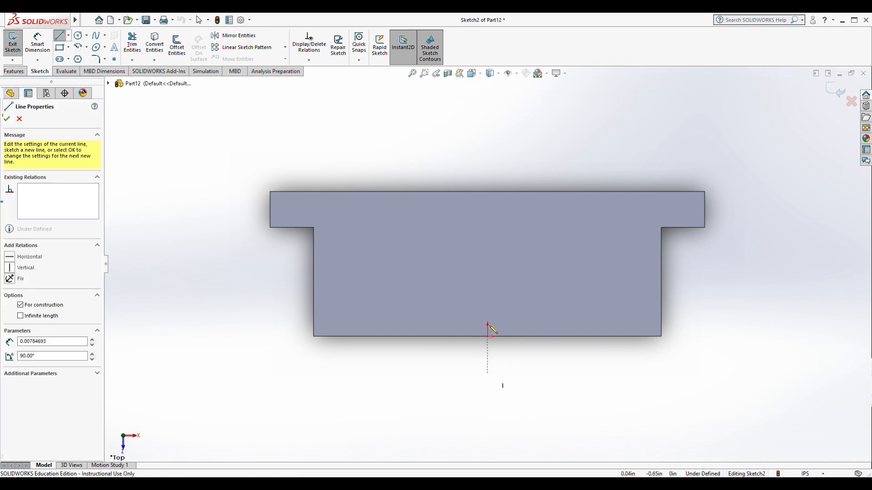
left_click(487, 160)
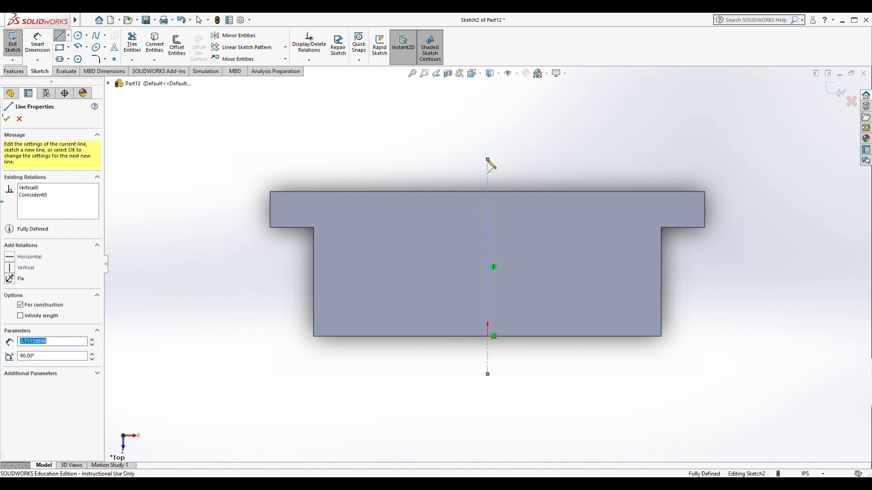
key("Escape")
key("Escape")
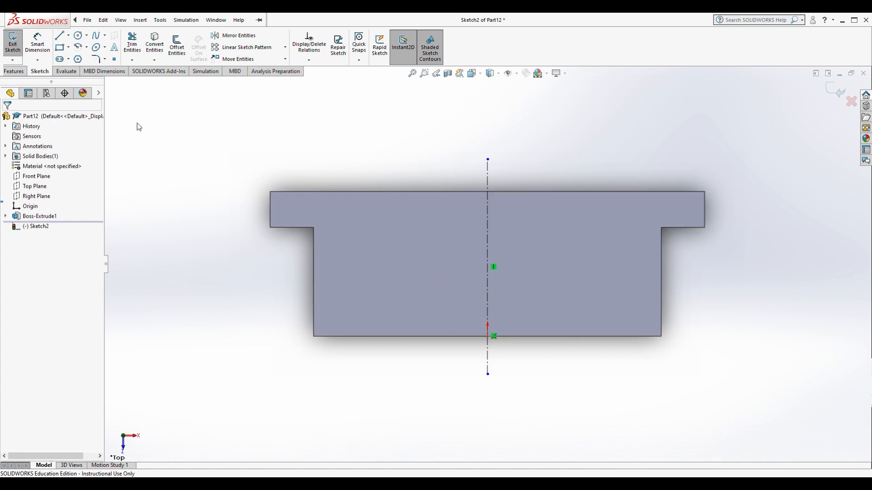
Sketch a stepped half profile following the lip's outer edges, with a vertical line about 2.01 in from the centerline down to the front edge
left_click(59, 35)
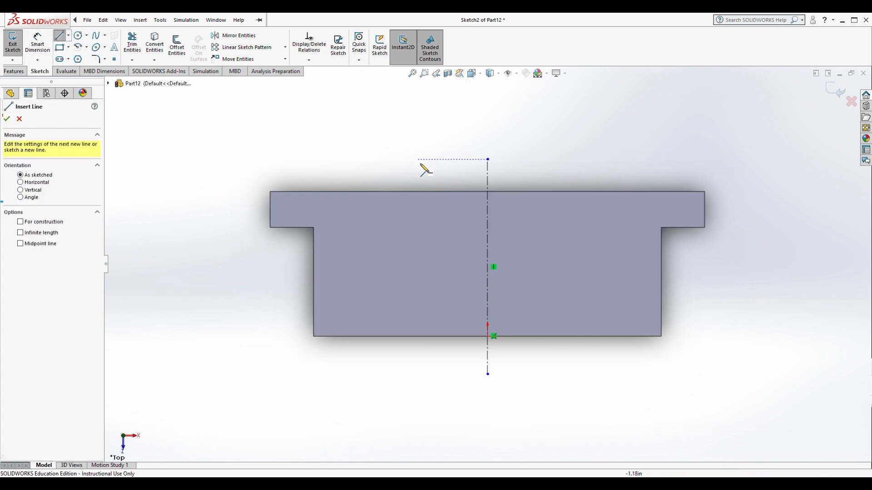
left_click(487, 192)
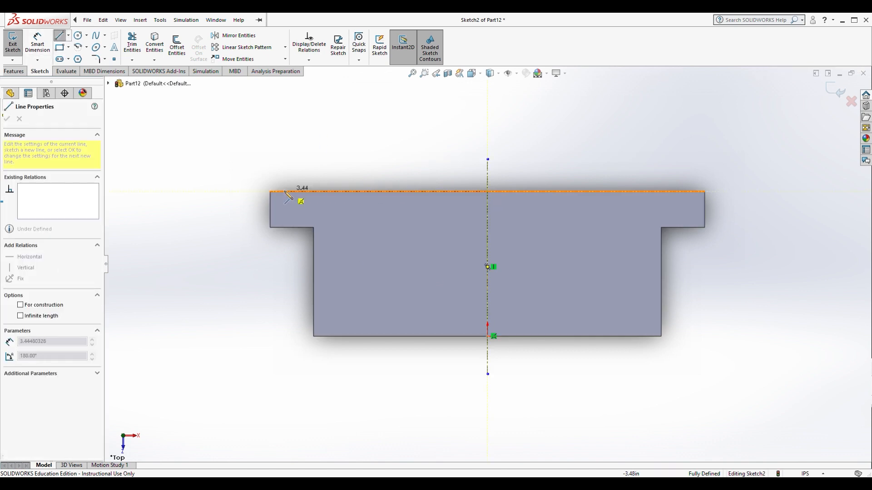
left_click(270, 192)
left_click(270, 227)
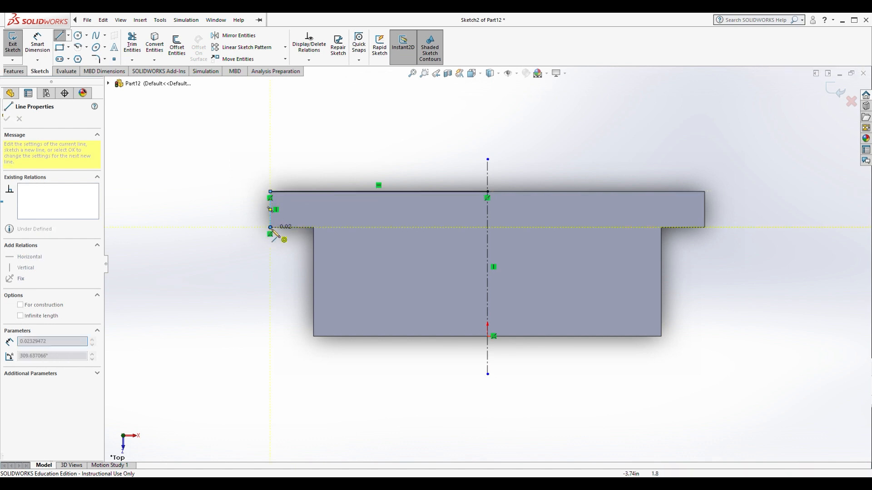
left_click(371, 227)
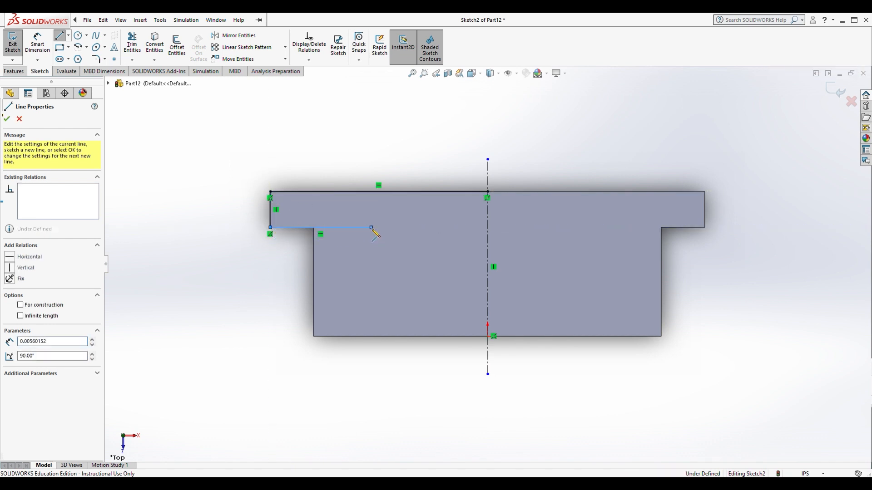
left_click(371, 337)
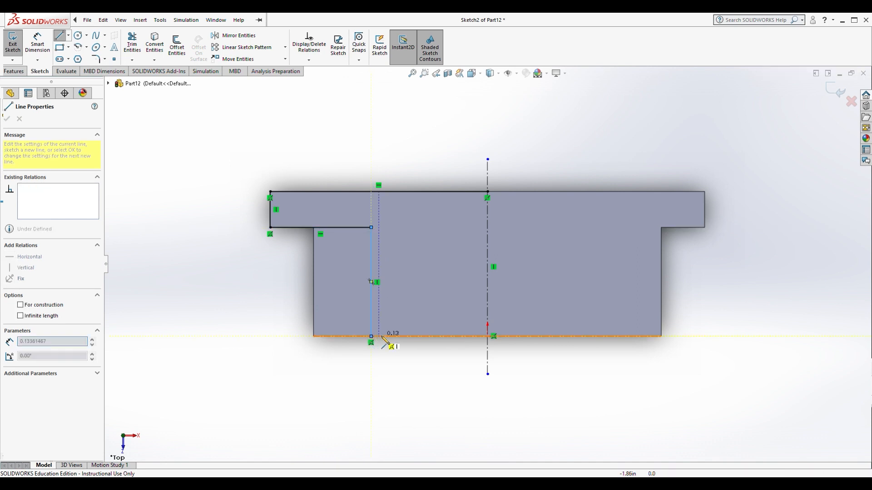
left_click(488, 337)
key("Escape")
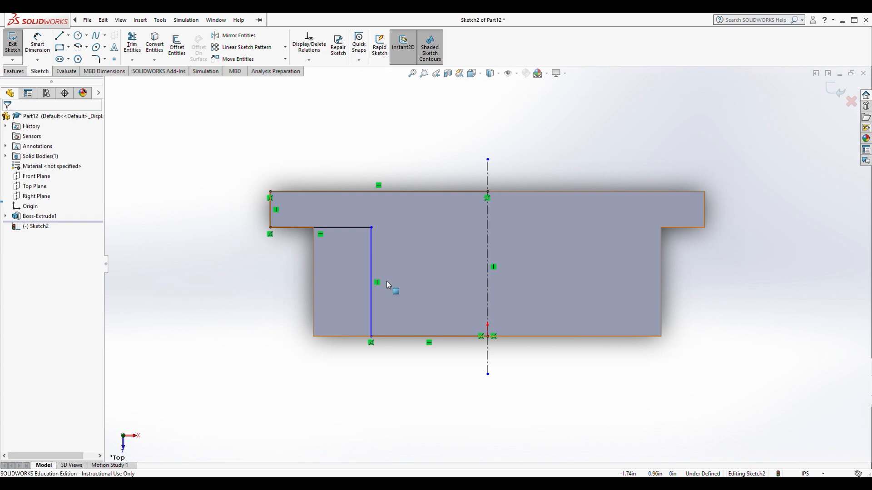
Dimension the distance from the new profile's inner vertical line to the centerline to 1.75 in
left_click(37, 43)
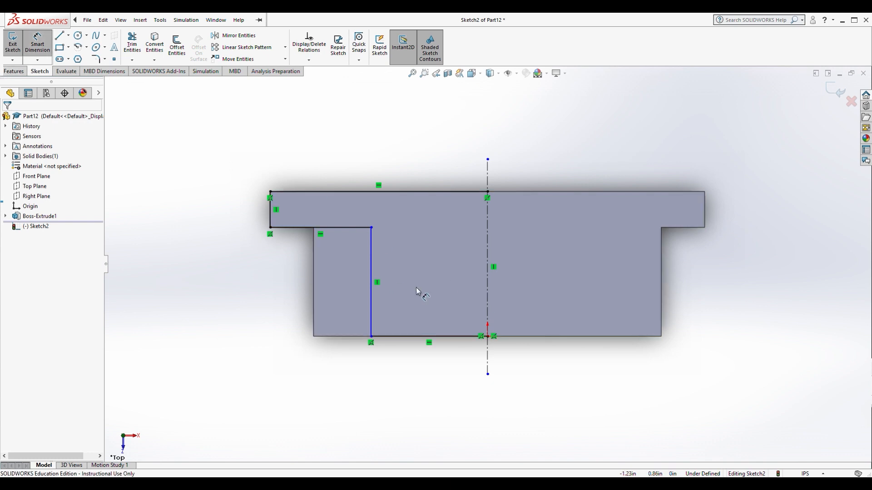
left_click(371, 283)
left_click(487, 296)
left_click(425, 398)
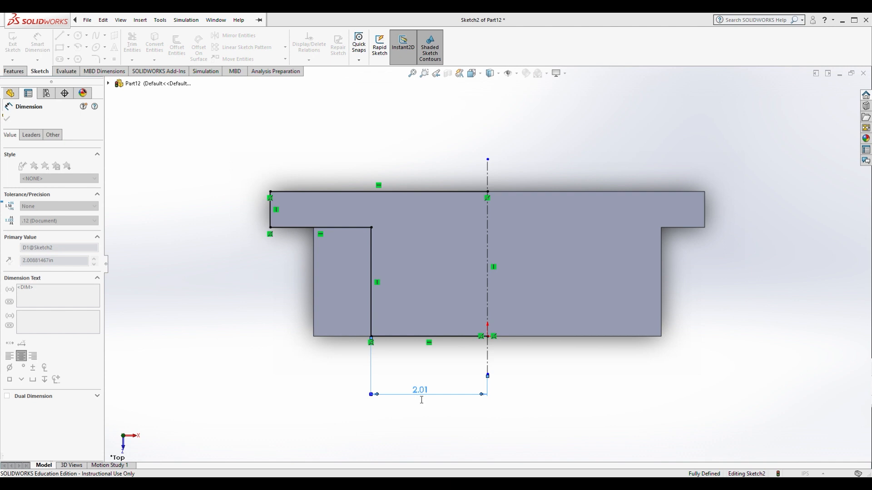
key("Return")
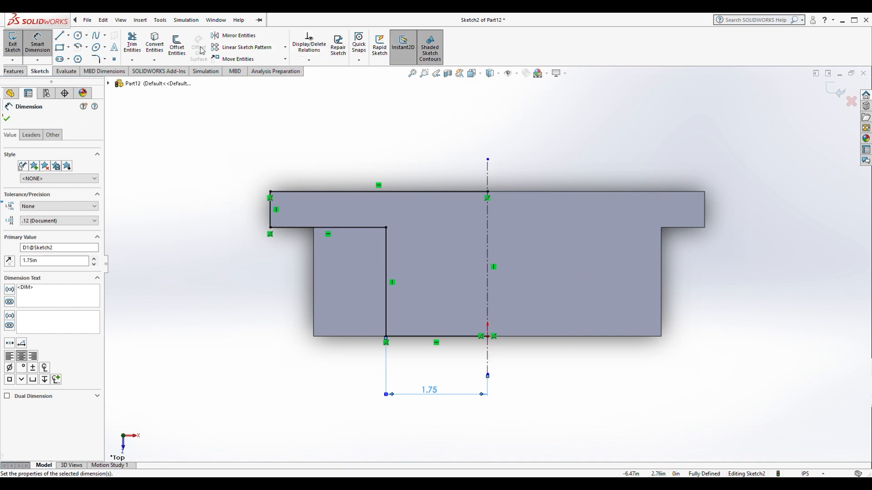
Mirror the second sketch's half-profile lines about its centerline to close the narrower T-shaped outline
left_click(231, 40)
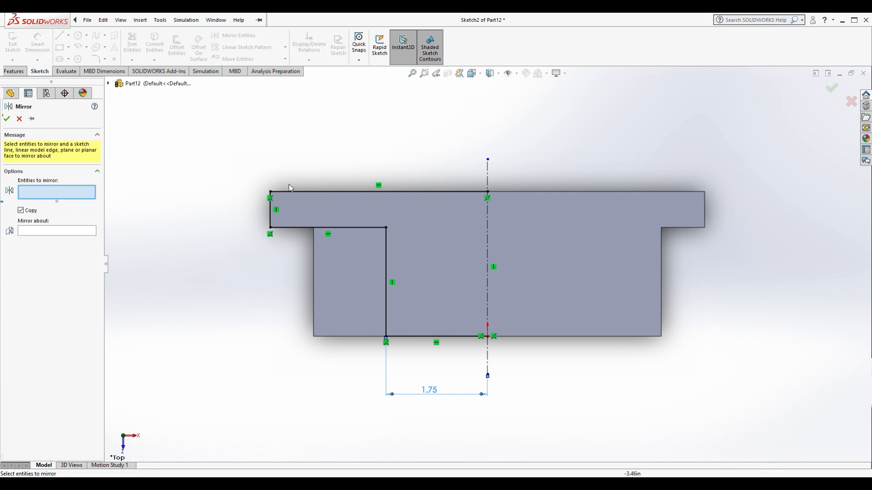
mouse_move(219, 134)
left_mouse_down()
mouse_move(485, 397)
mouse_move(542, 412)
left_mouse_up()
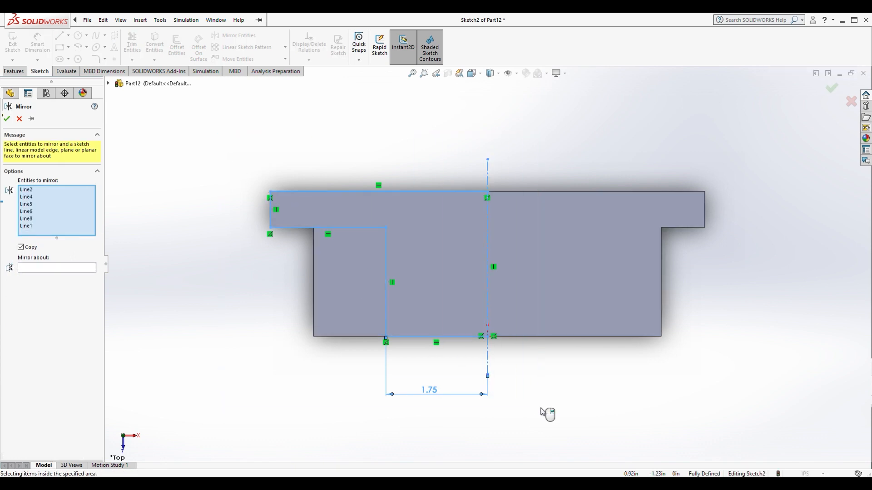
left_click(33, 268)
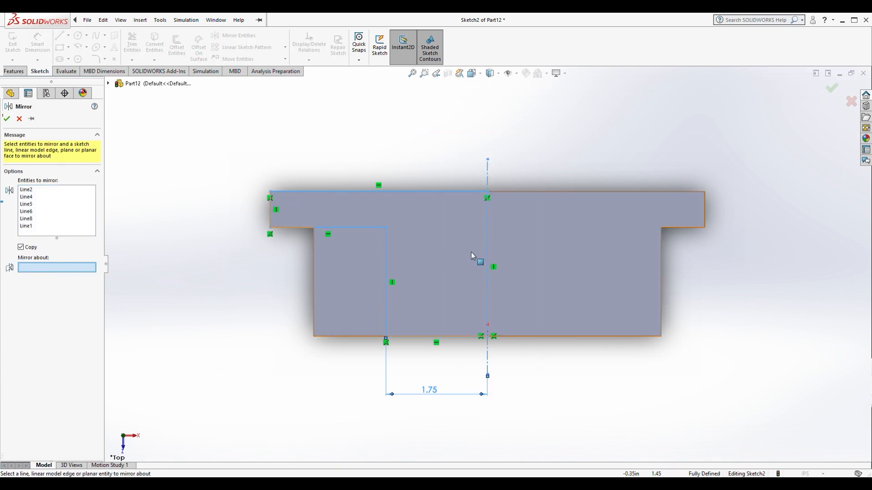
left_click(488, 249)
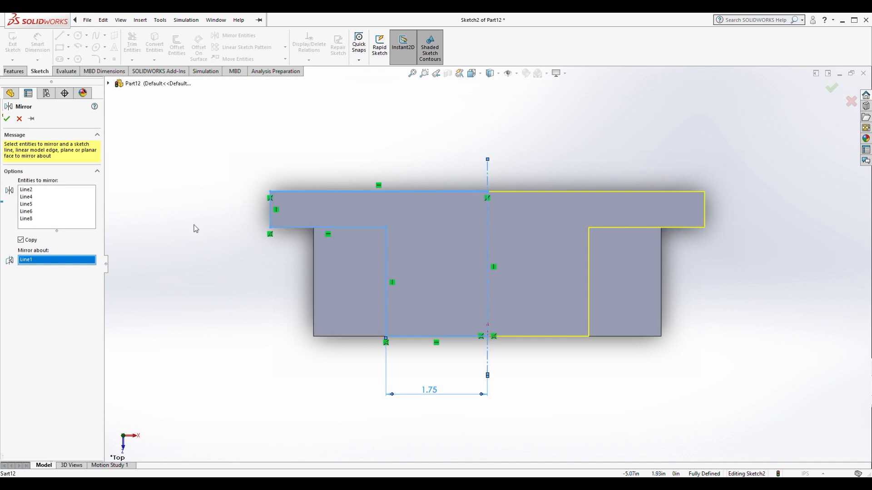
left_click(7, 119)
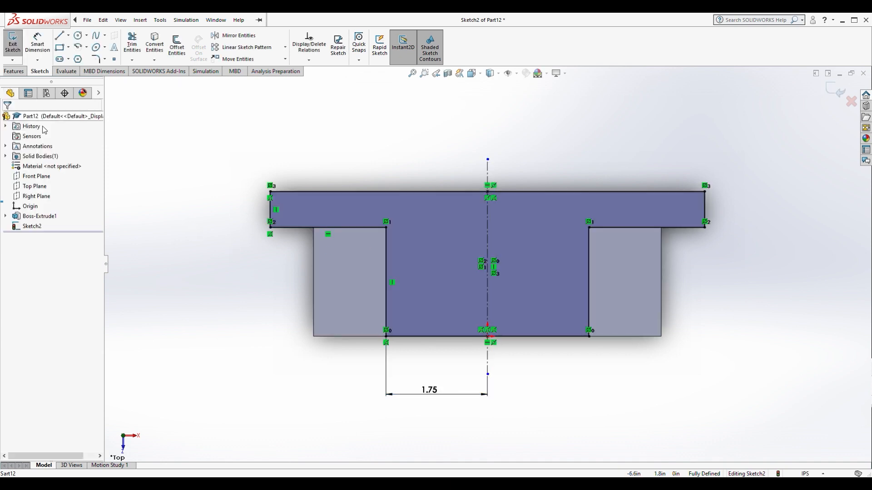
Extrude the narrower T-shaped sketch upward by 2.505 in, merging the result with the base
left_click(14, 72)
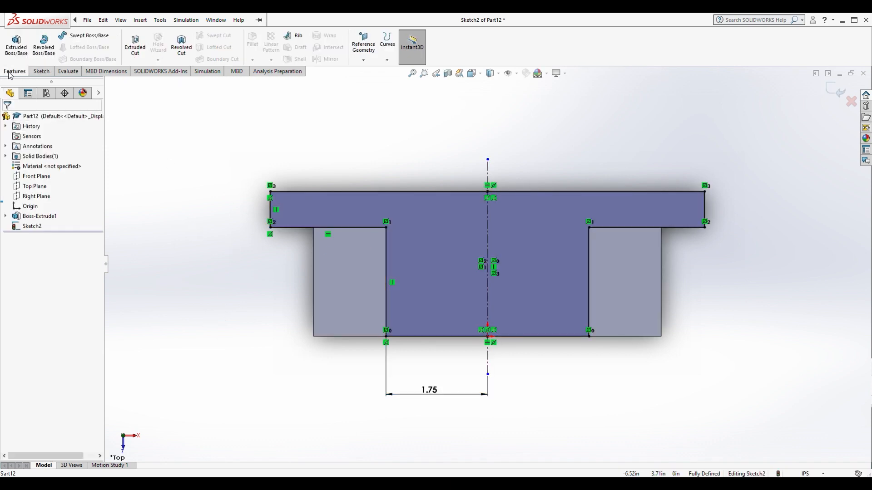
left_click(16, 45)
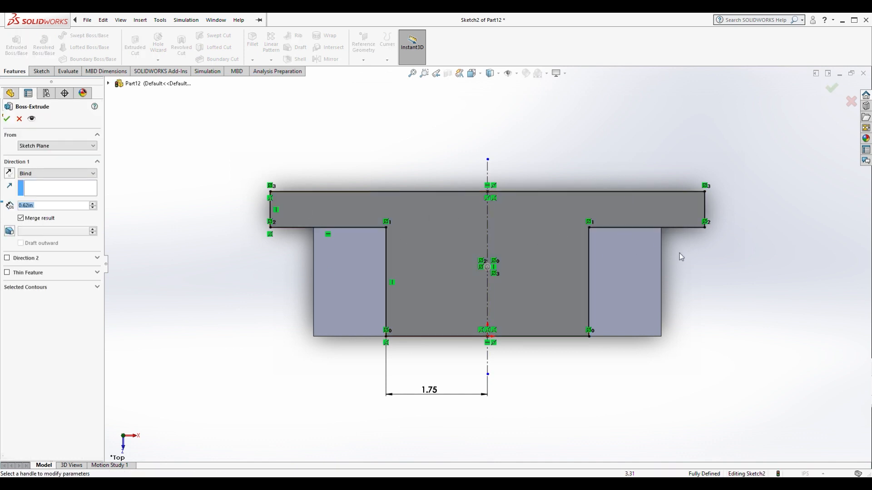
left_click(24, 208)
type("3.125-")
left_click(6, 118)
mouse_move(262, 385)
middle_mouse_down()
mouse_move(269, 245)
mouse_move(240, 220)
middle_mouse_up()
left_click(222, 258)
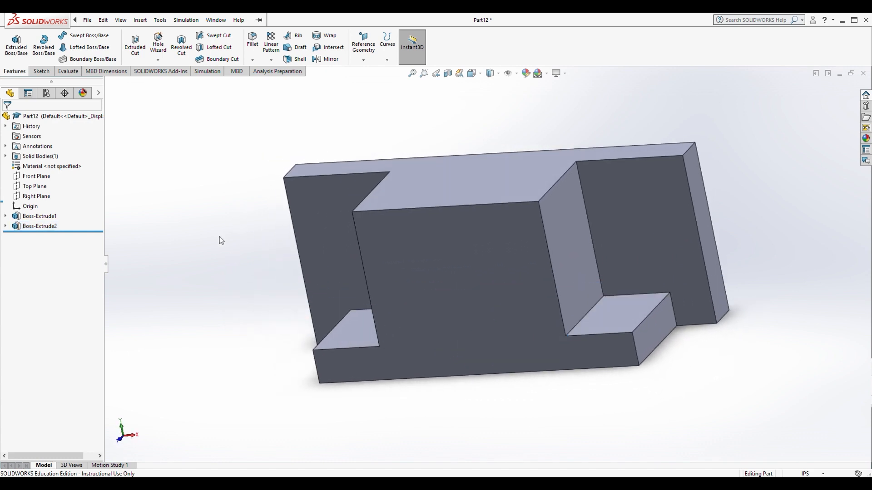
Sketch a circle about 2.52 in in diameter on the central block's front face, centered on the midpoint of its upper edge
middle_click_drag(218, 248, 247, 249)
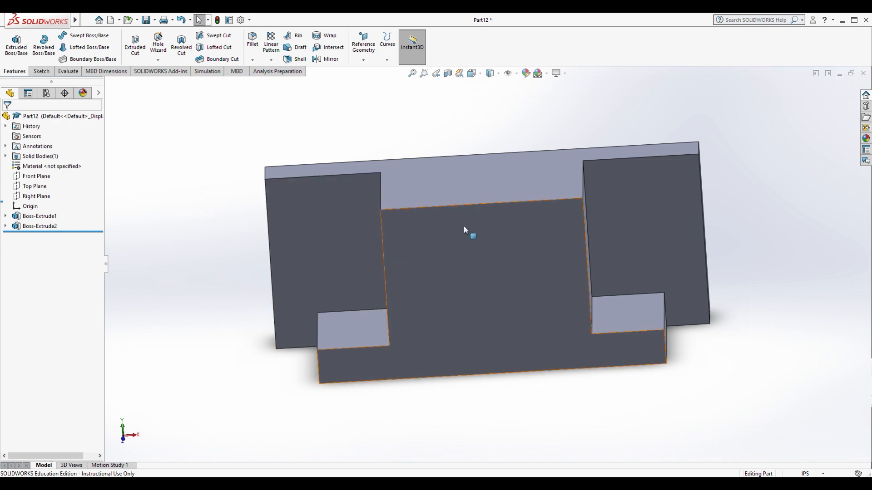
left_click(40, 72)
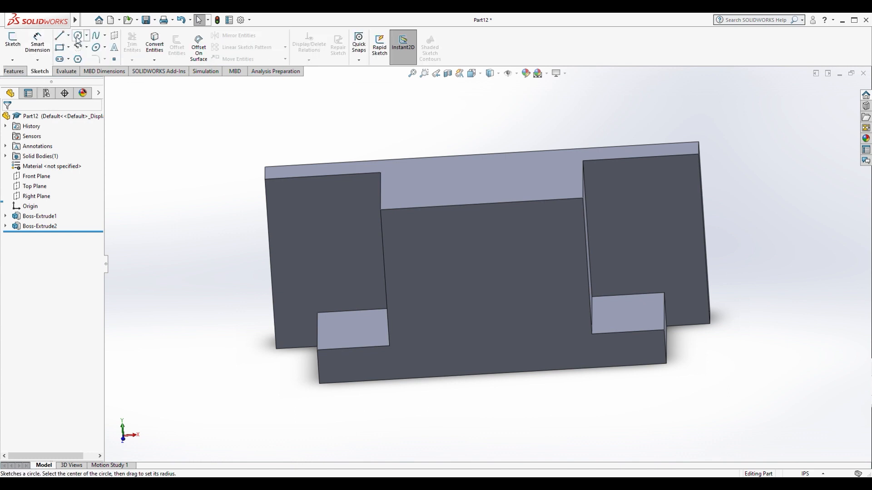
left_click(78, 37)
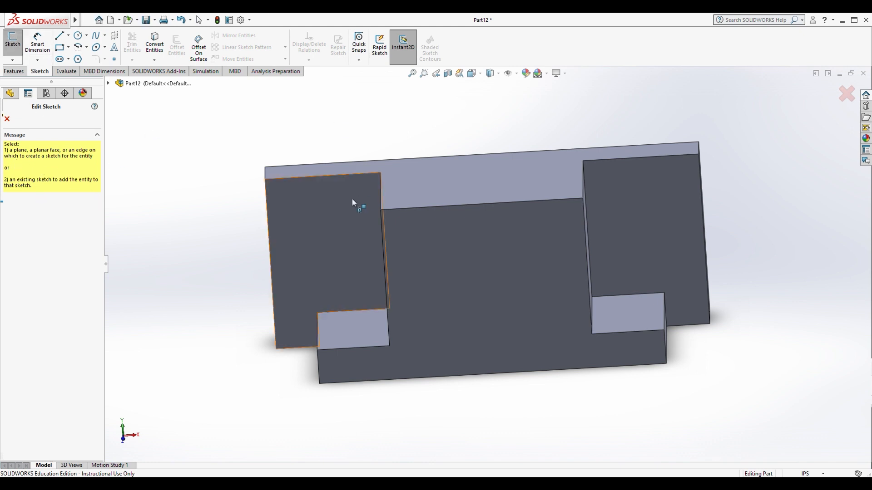
left_click(481, 252)
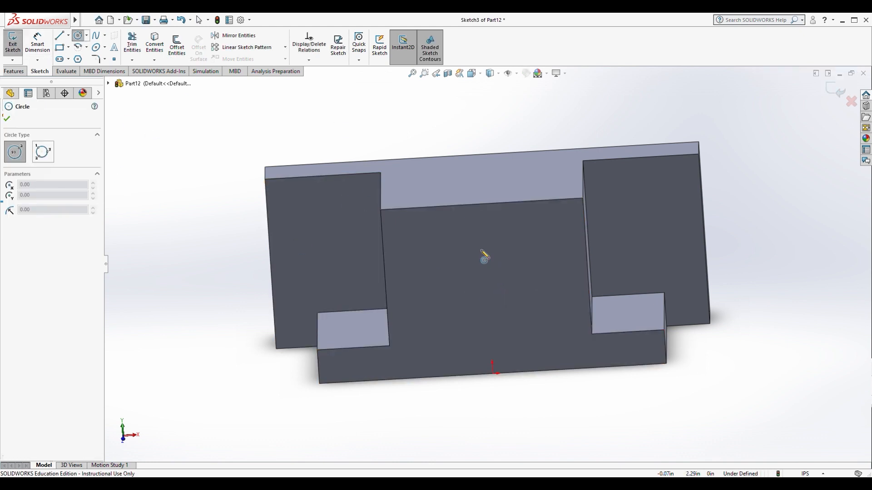
left_click(481, 203)
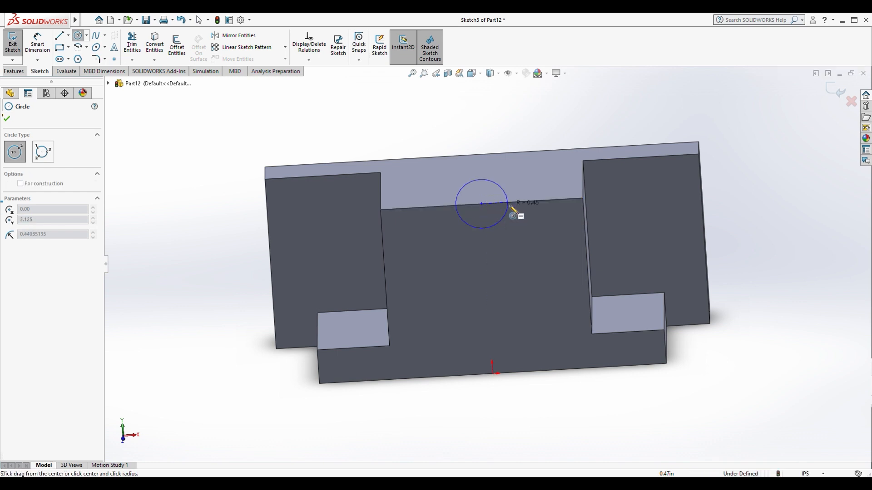
left_click(556, 201)
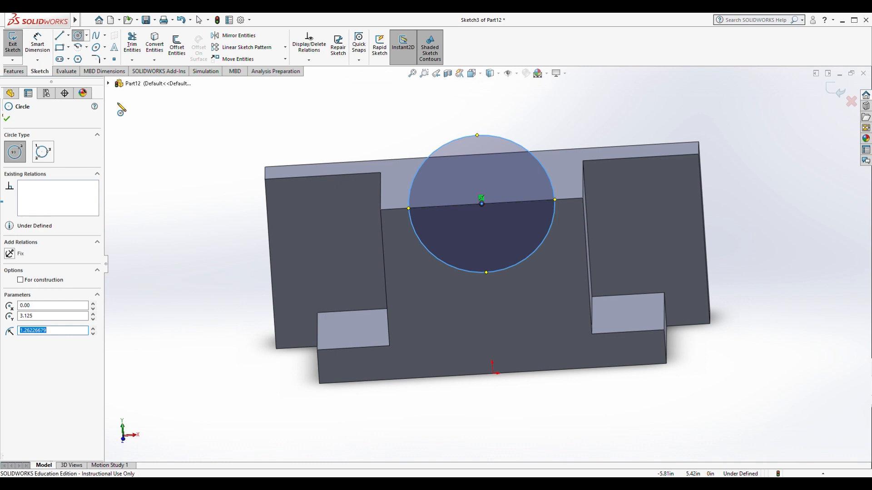
Dimension the circle's diameter to 2.25 in
left_click(38, 40)
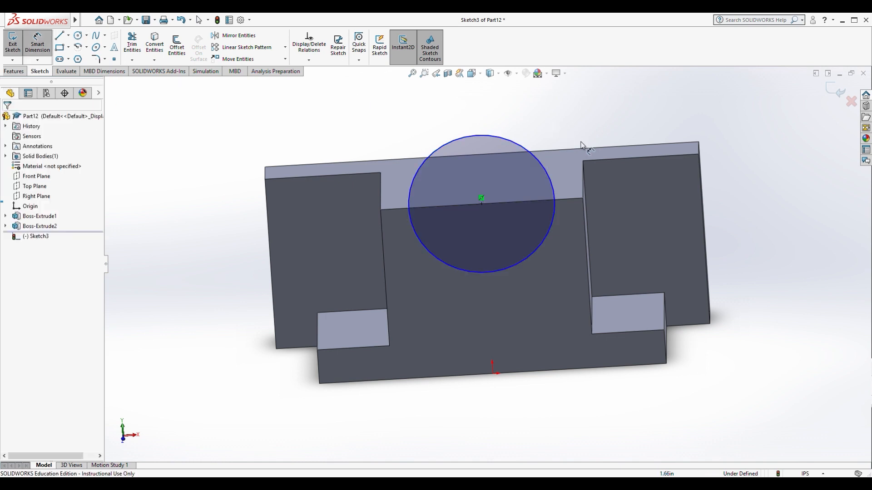
left_click(530, 153)
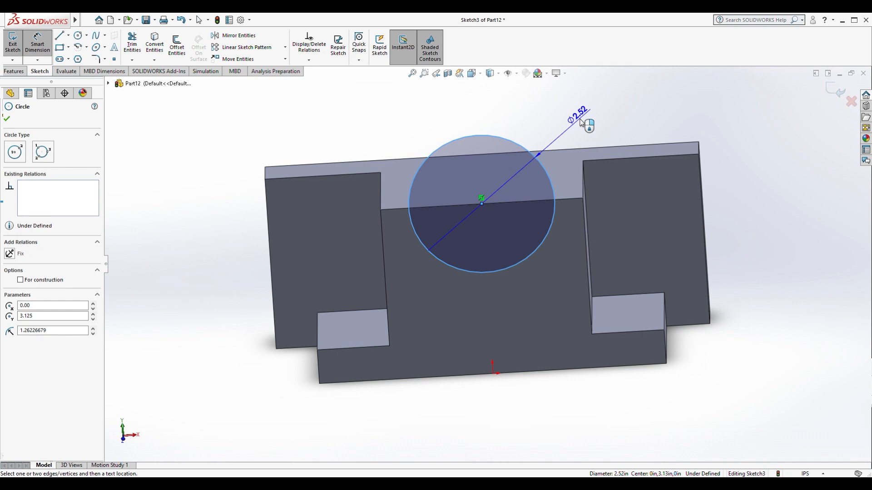
left_click(583, 123)
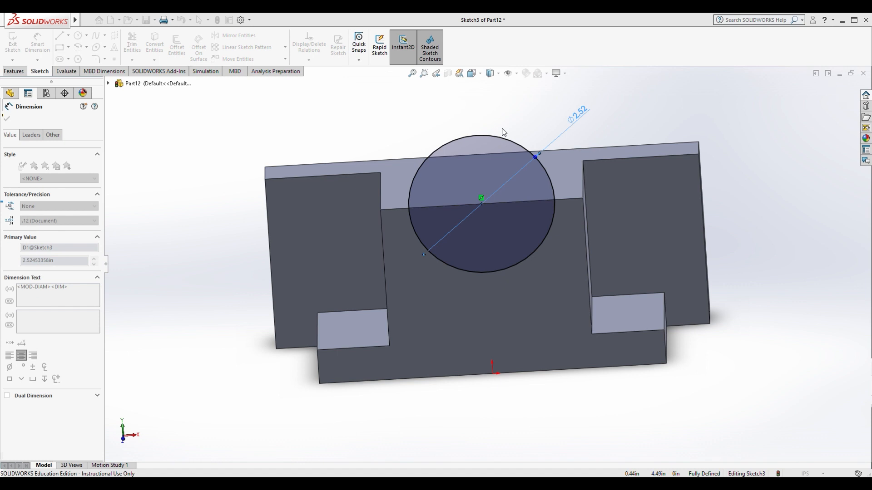
left_click(542, 107)
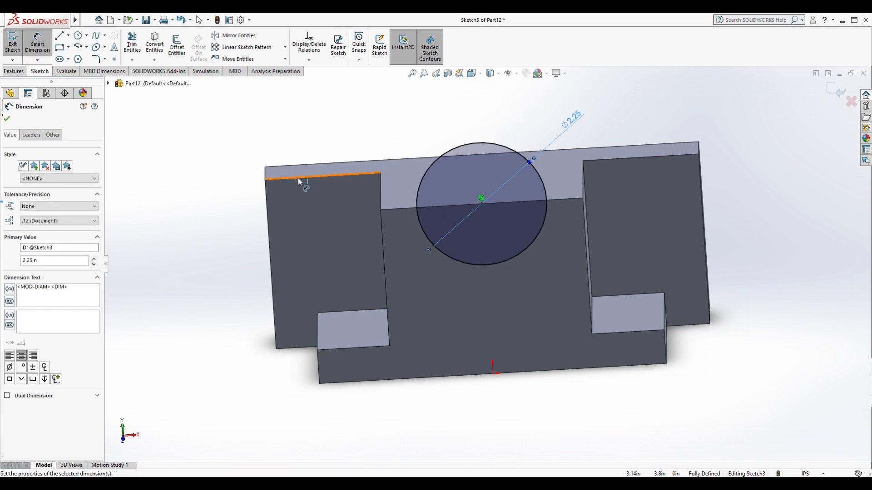
left_click(14, 72)
left_click(18, 47)
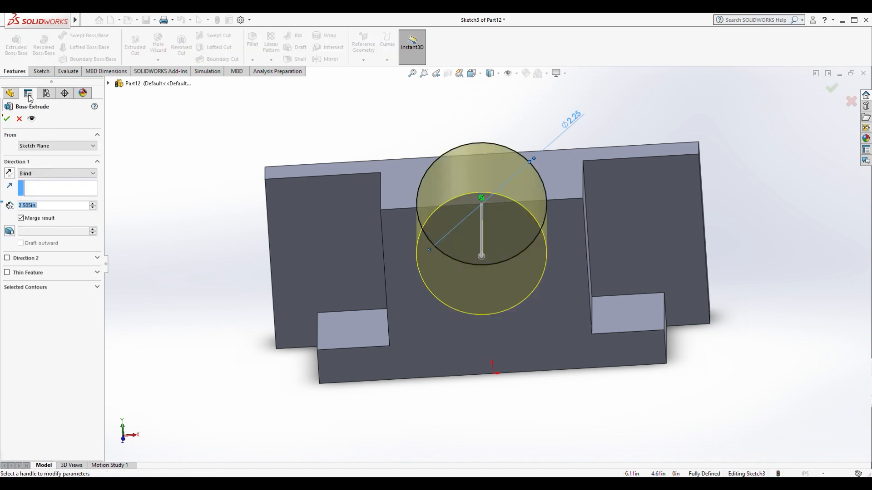
left_click(19, 119)
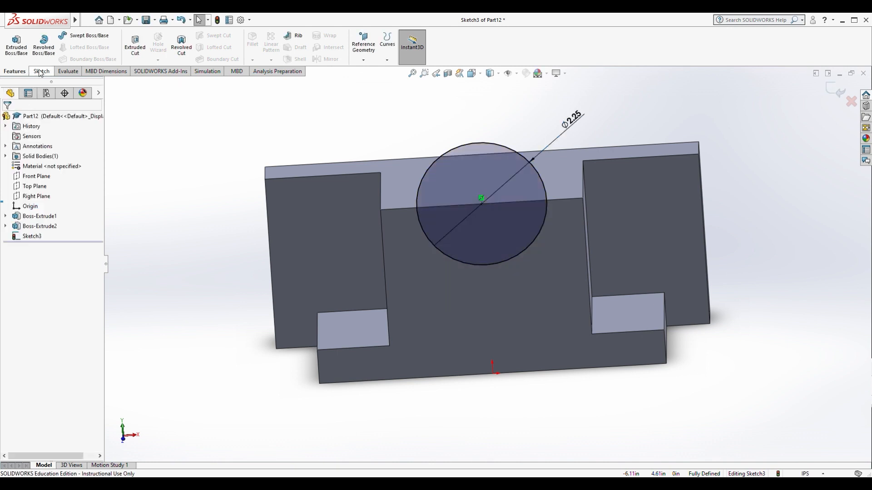
Cut the 2.25 in circle through the whole part with an Extruded Cut set to Through All
left_click(134, 50)
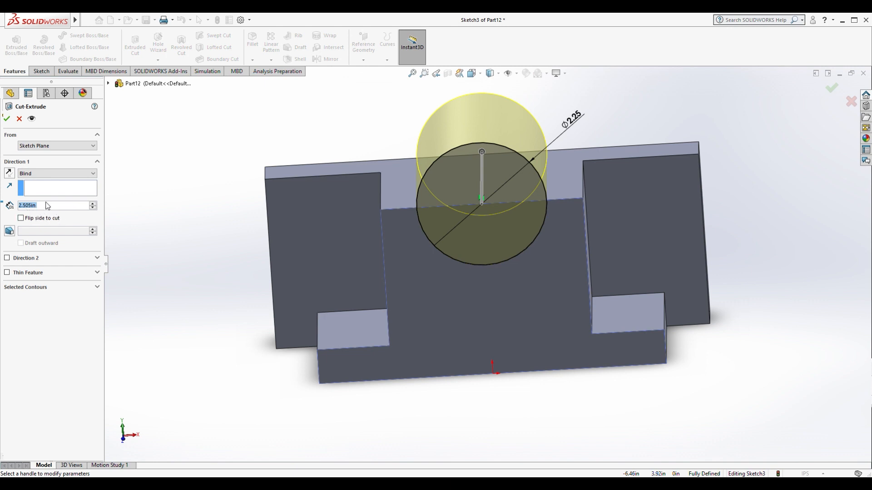
left_click(54, 176)
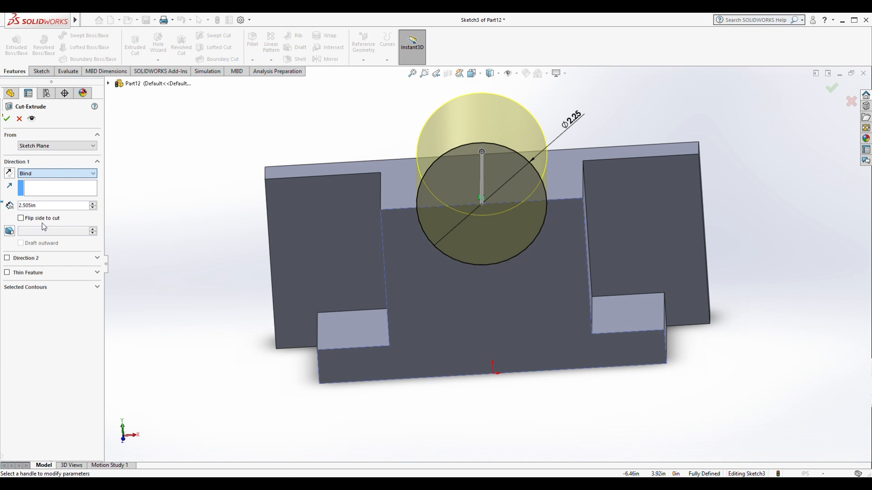
left_click(26, 189)
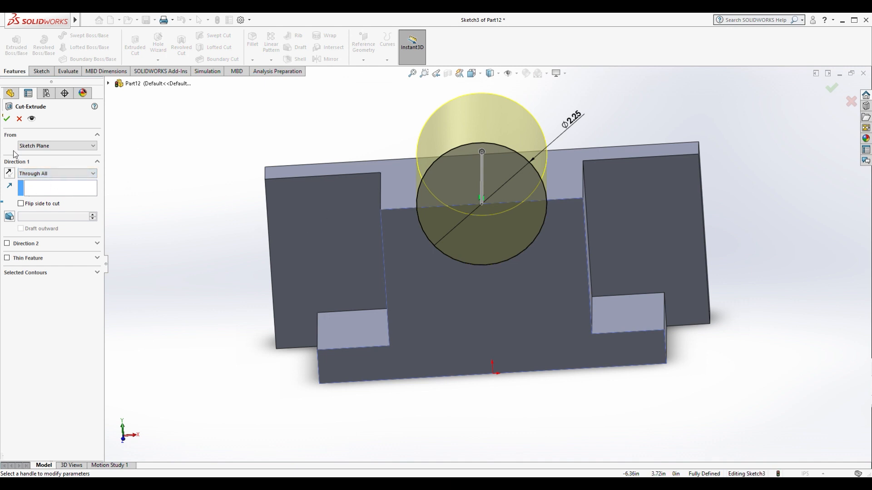
left_click(7, 119)
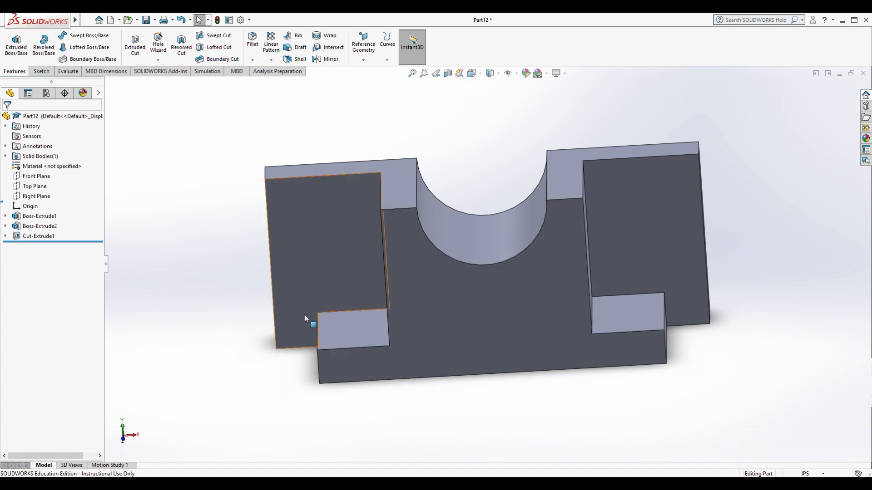
Start a sketch on the front face of the rear plate's wing and draw a vertical centerline through the origin, extending beyond both edges
left_click(41, 71)
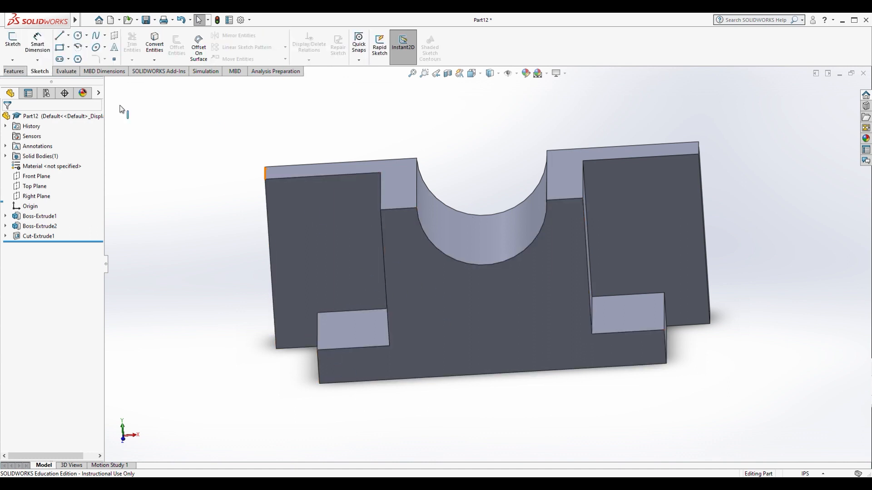
left_click(77, 60)
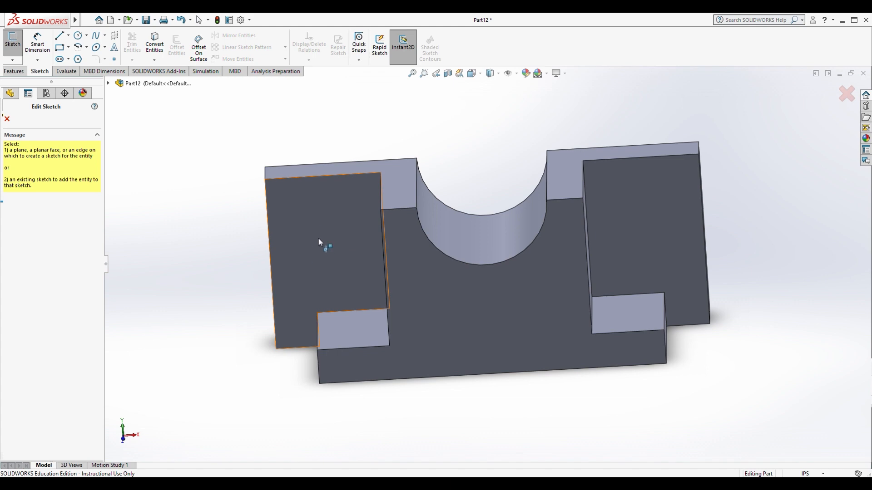
left_click(314, 224)
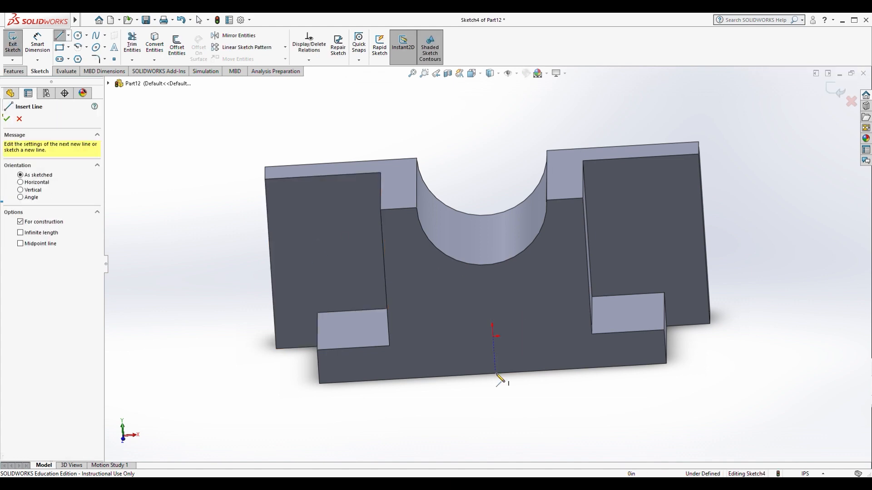
left_click(480, 75)
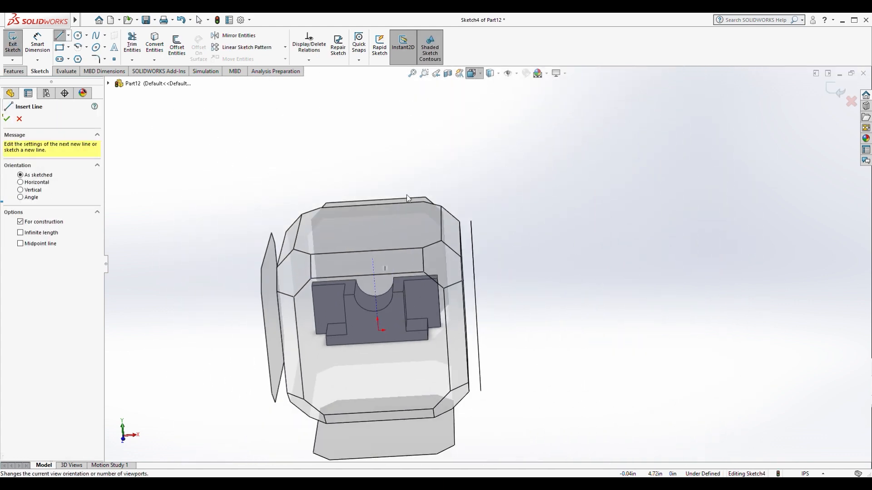
left_click(385, 344)
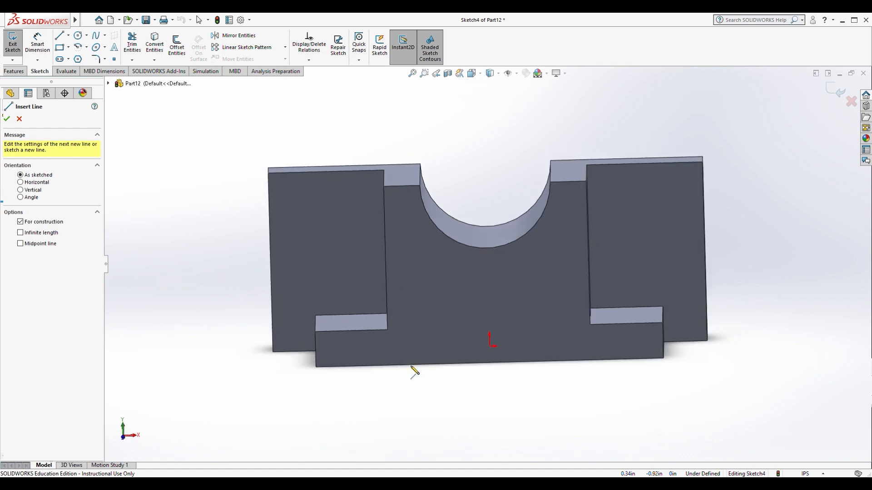
left_click(487, 390)
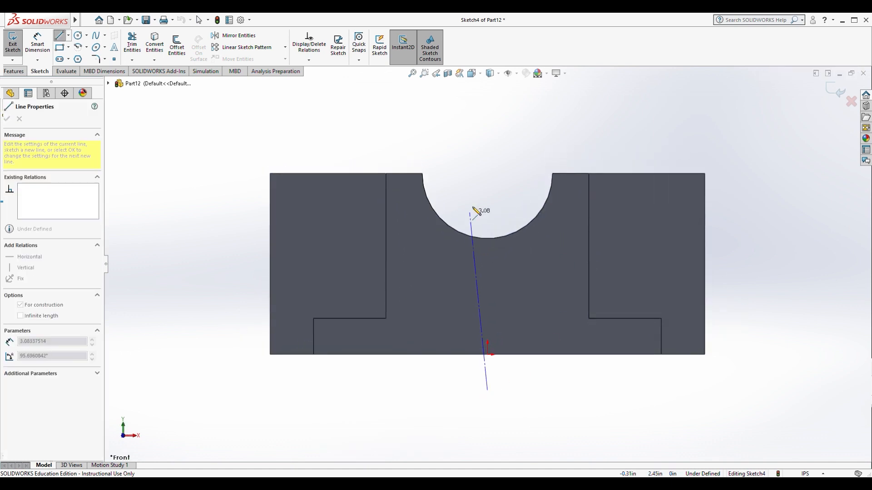
left_click(487, 152)
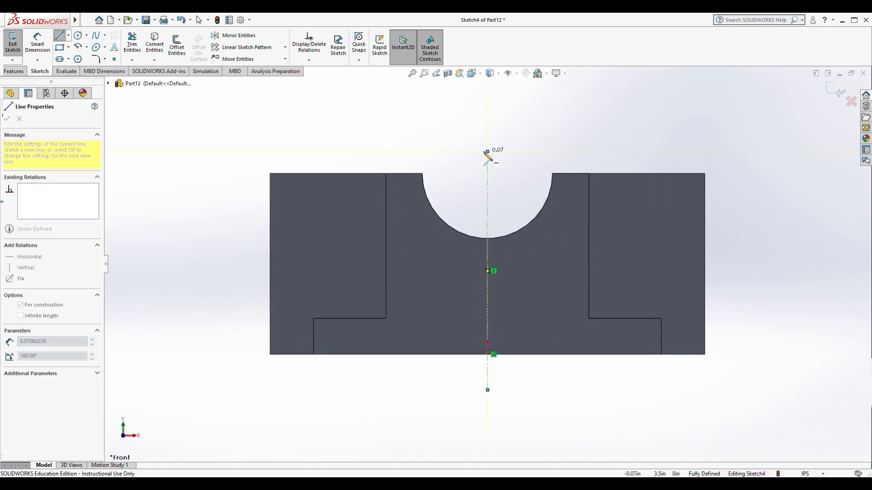
key("Escape")
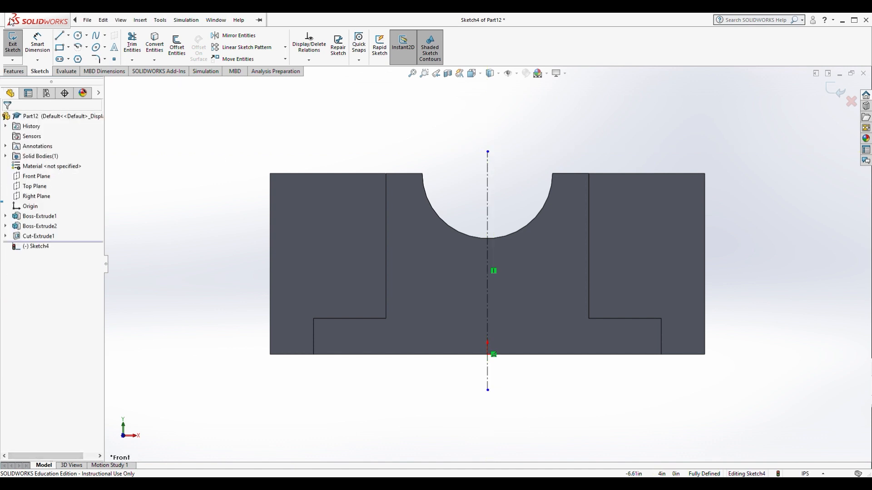
Draw crossing centerlines on the left wing, one horizontal about 2.53 in long and one vertical about 2.13 in long
left_click(76, 59)
left_click_drag(243, 229, 390, 229)
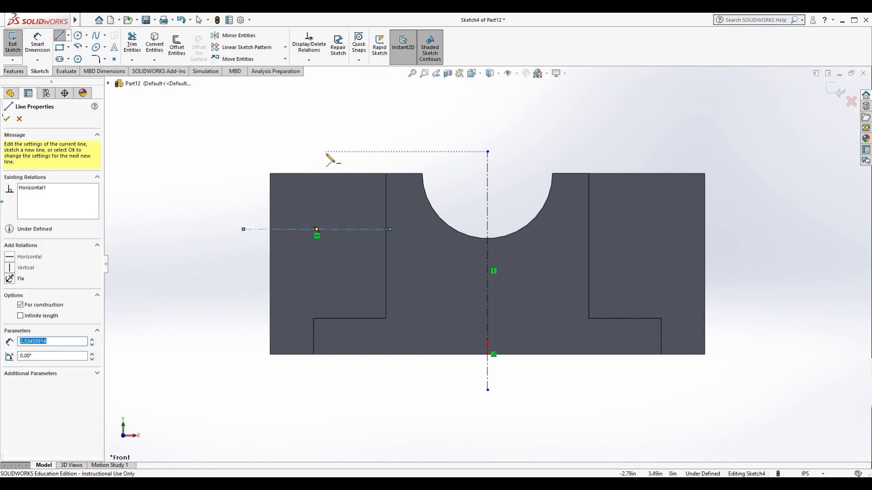
mouse_move(322, 164)
left_mouse_down()
mouse_move(318, 234)
mouse_move(335, 278)
mouse_move(322, 277)
left_mouse_up()
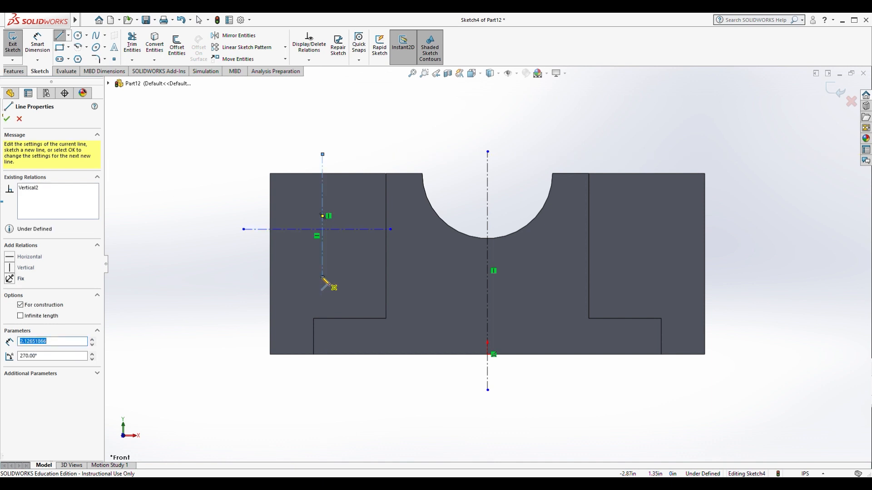
key("Escape")
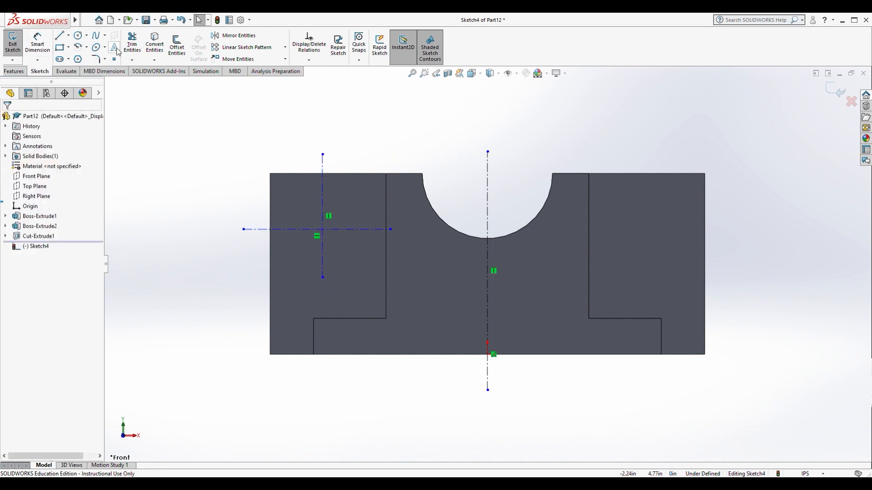
Dimension the distance from the left wing's vertical centerline to the central centerline to 2.5 in
left_click(38, 44)
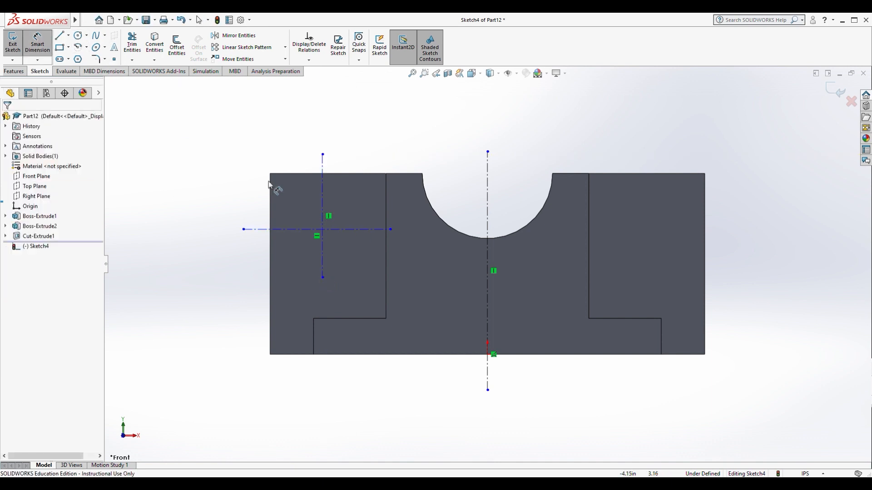
left_click(323, 195)
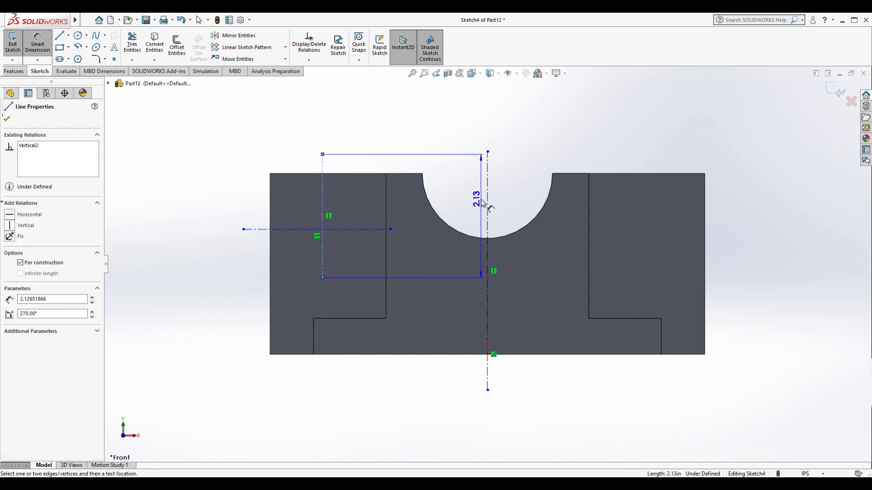
left_click(488, 200)
left_click(420, 154)
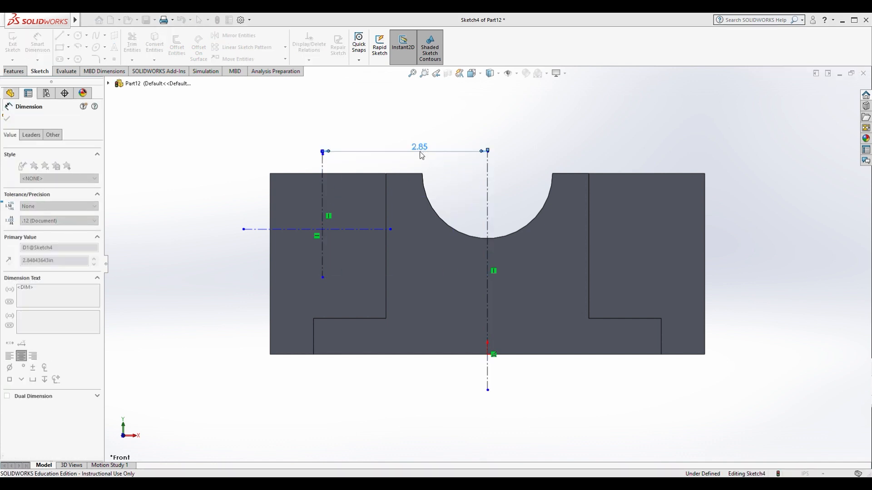
type("2.5")
key("Return")
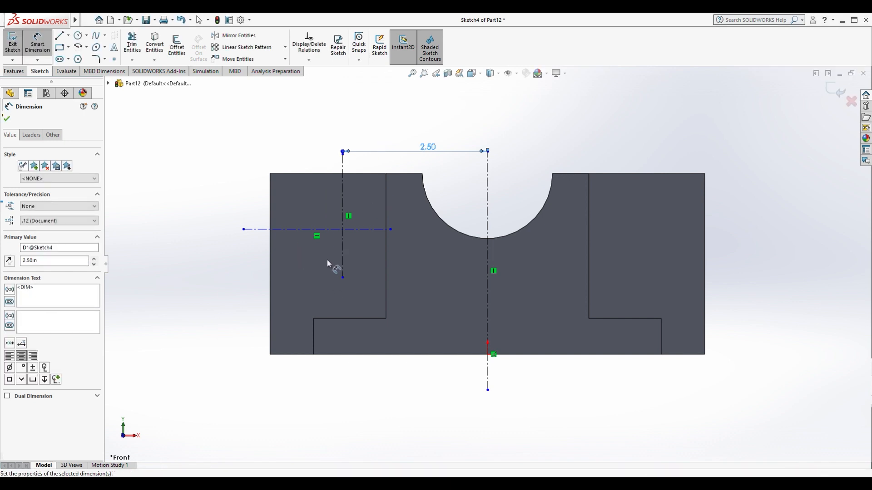
Dimension the height of the left wing's horizontal centerline above the plate's bottom edge to 2 in
left_click(333, 230)
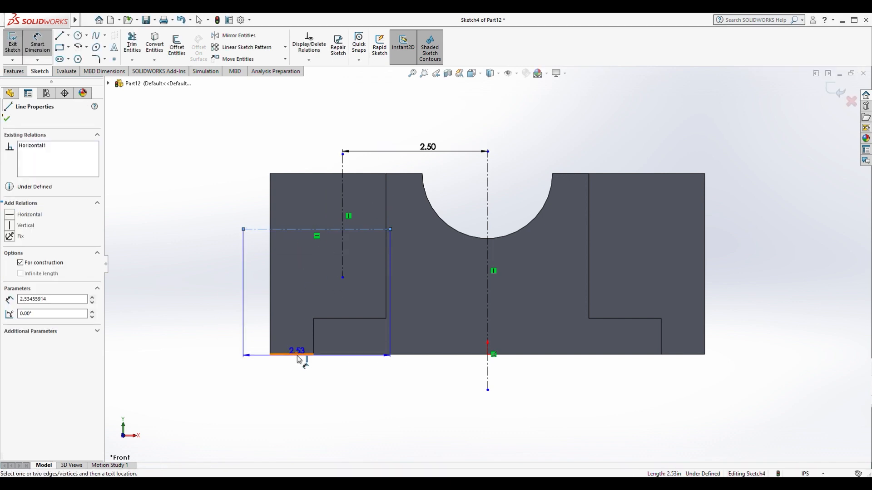
left_click(302, 355)
left_click(203, 319)
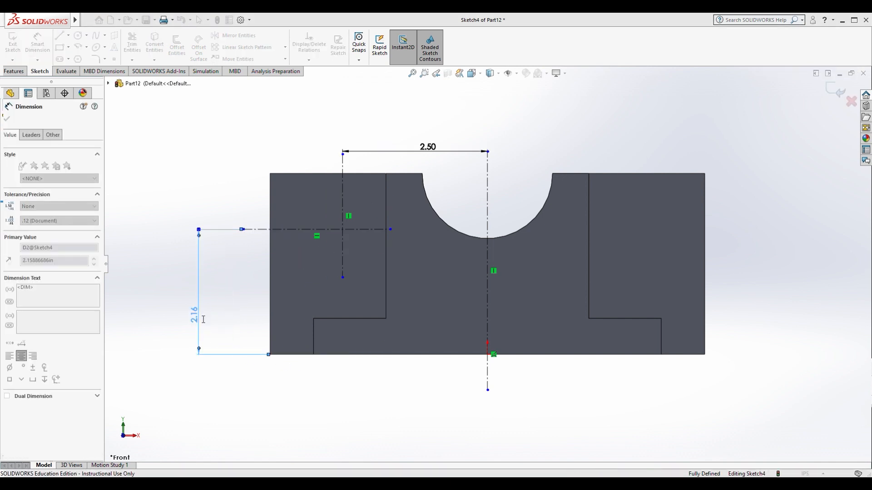
type("2")
left_click(160, 301)
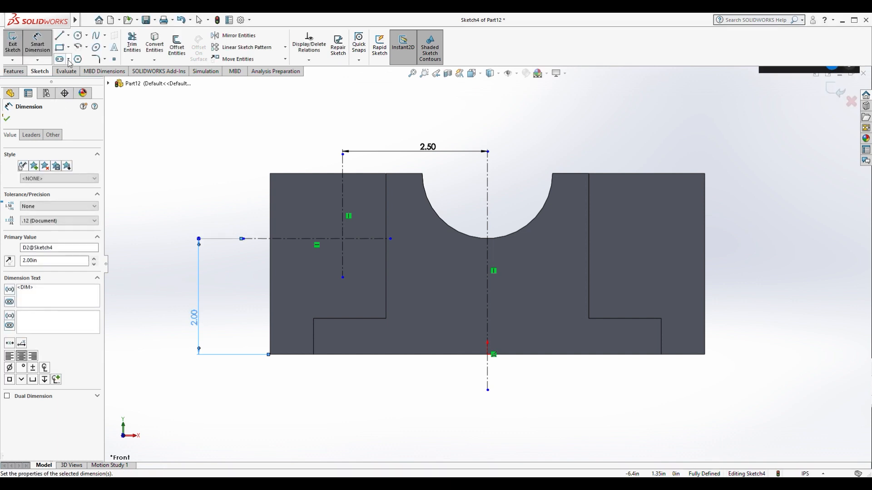
Sketch a circle about 0.7 in in diameter centered where the left wing's two centerlines cross
left_click(78, 35)
scroll(327, 247, "down", 2)
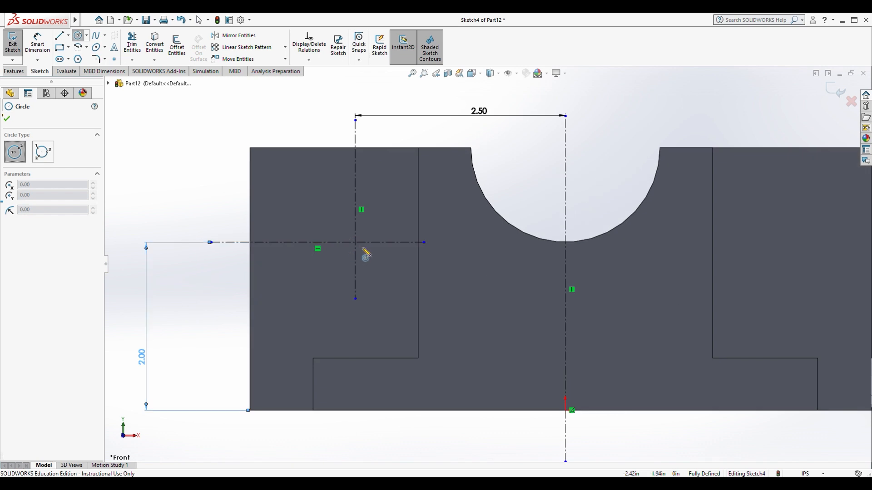
scroll(348, 245, "down", 2)
left_click(366, 241)
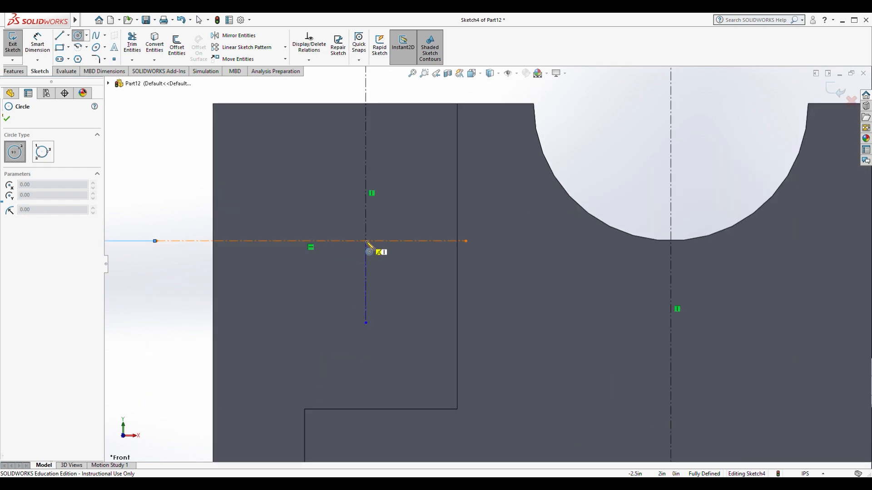
left_click(396, 272)
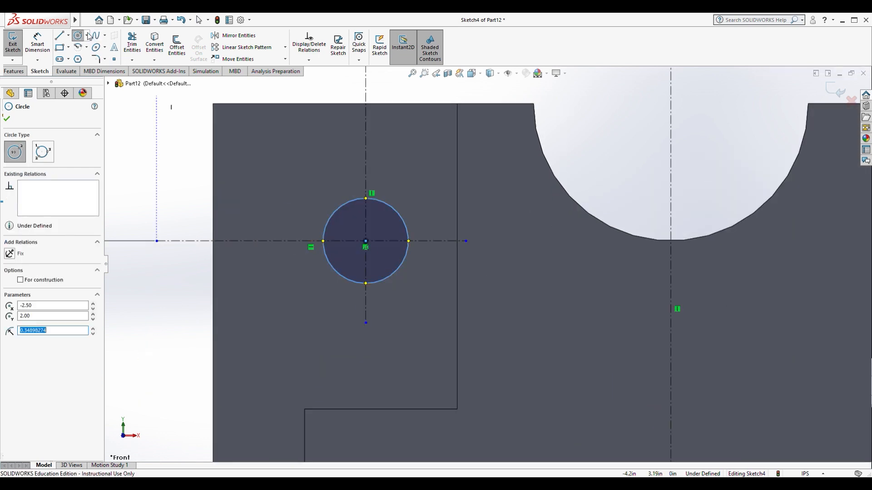
Dimension the left wing circle's diameter to 0.75 in
left_click(38, 45)
left_click(323, 221)
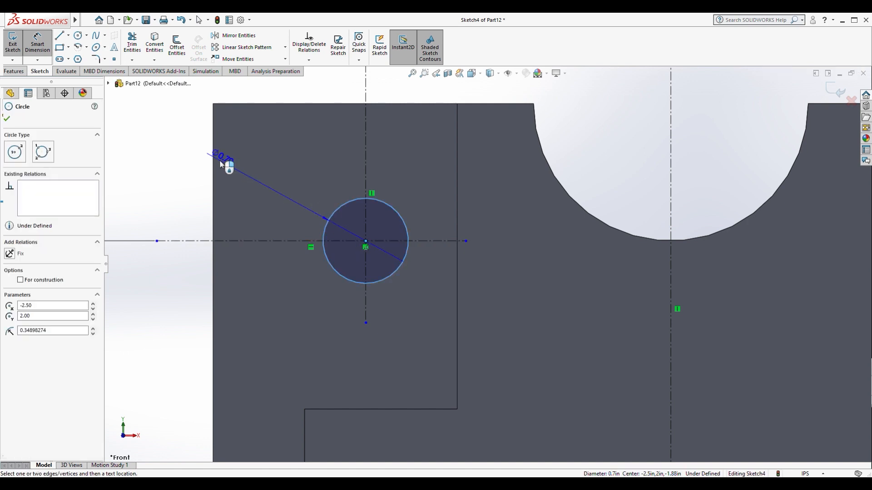
left_click(182, 160)
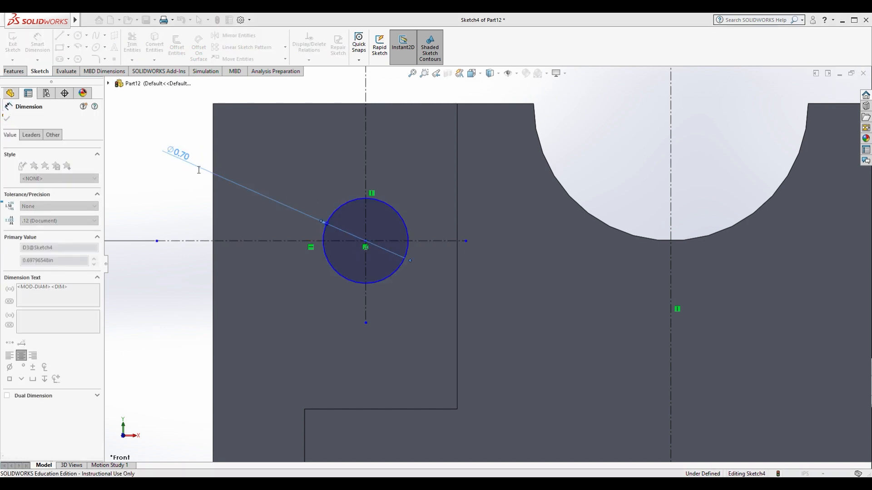
left_click(139, 145)
scroll(428, 260, "up", 5)
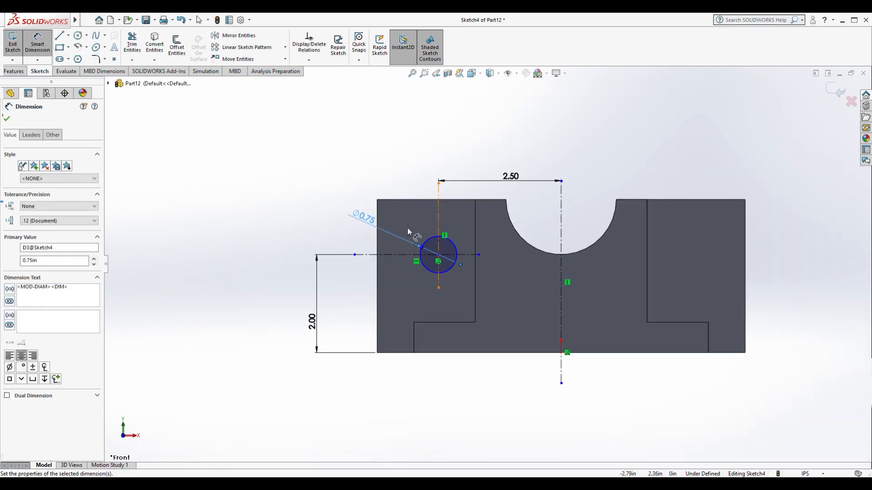
key("Escape")
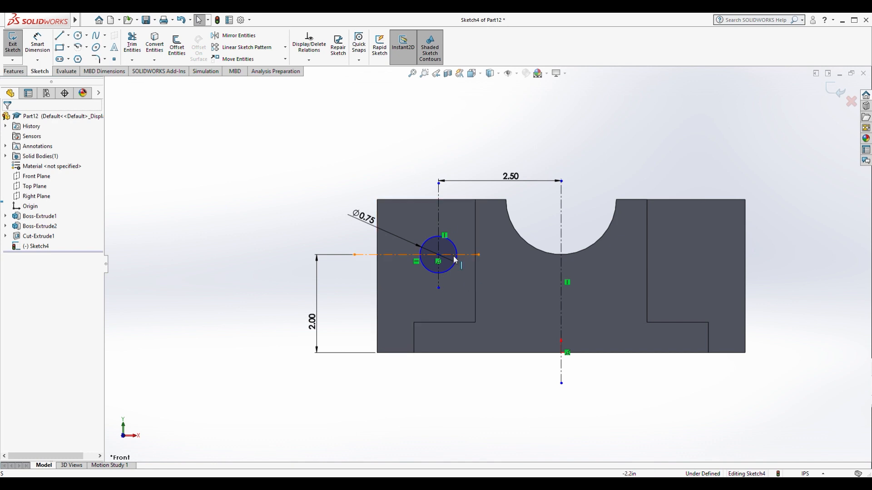
Attach the circle's center to the crossing of the left wing's two centerlines so the circle is fully constrained
scroll(444, 251, "down", 3)
mouse_move(432, 262)
left_mouse_down()
mouse_move(457, 265)
mouse_move(431, 264)
left_mouse_up()
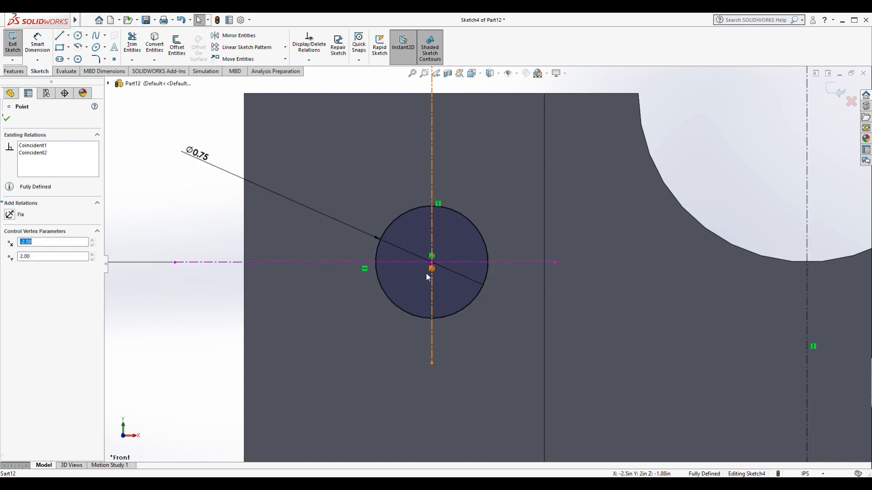
left_click(381, 334)
scroll(473, 352, "up", 2)
left_click(272, 205)
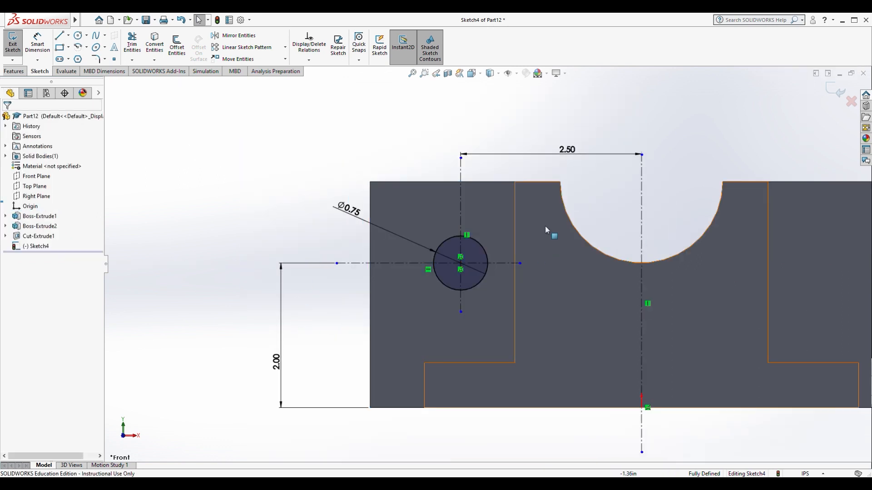
Mirror the 0.75 in circle about the central vertical centerline onto the right wing
scroll(693, 184, "up", 3)
scroll(772, 228, "down", 3)
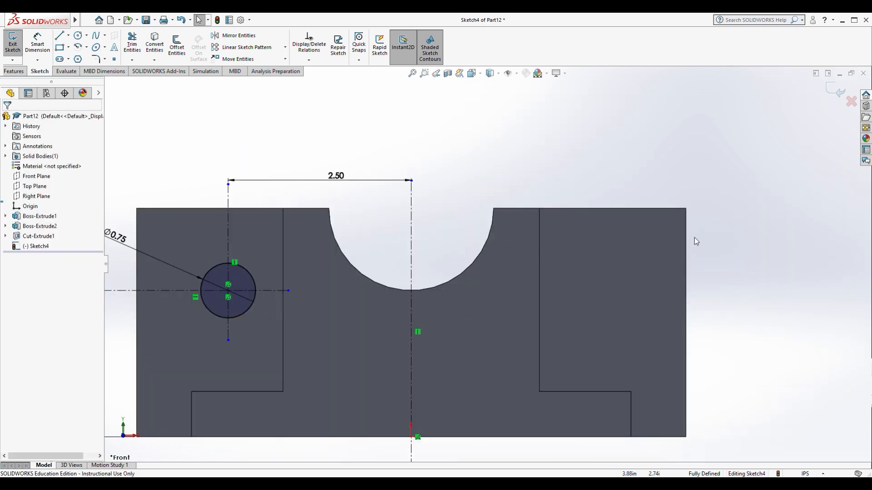
scroll(488, 263, "up", 3)
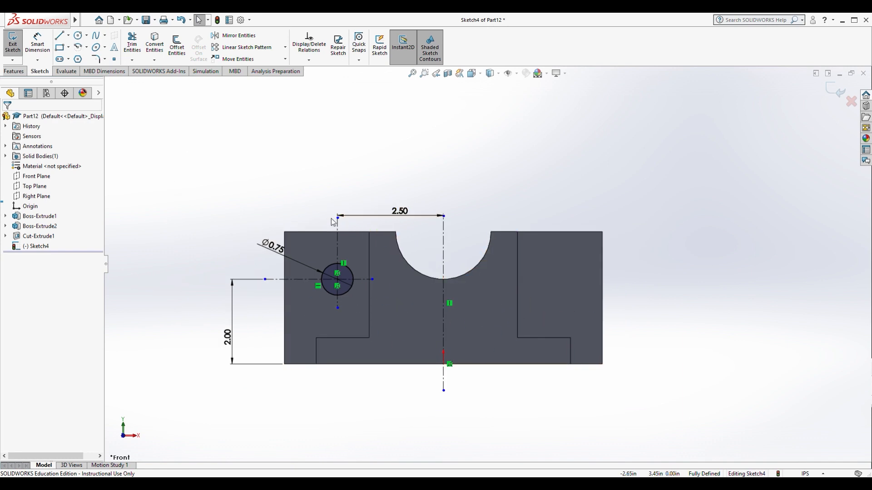
left_click(229, 36)
left_click(330, 271)
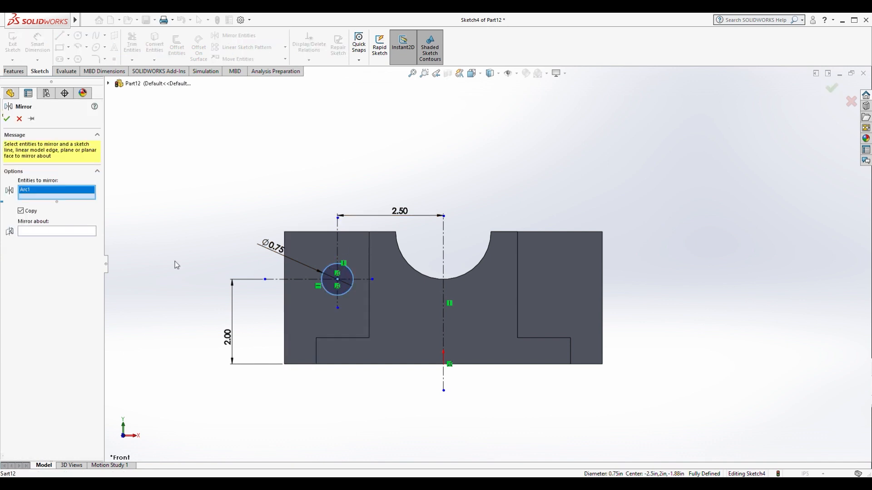
left_click(28, 235)
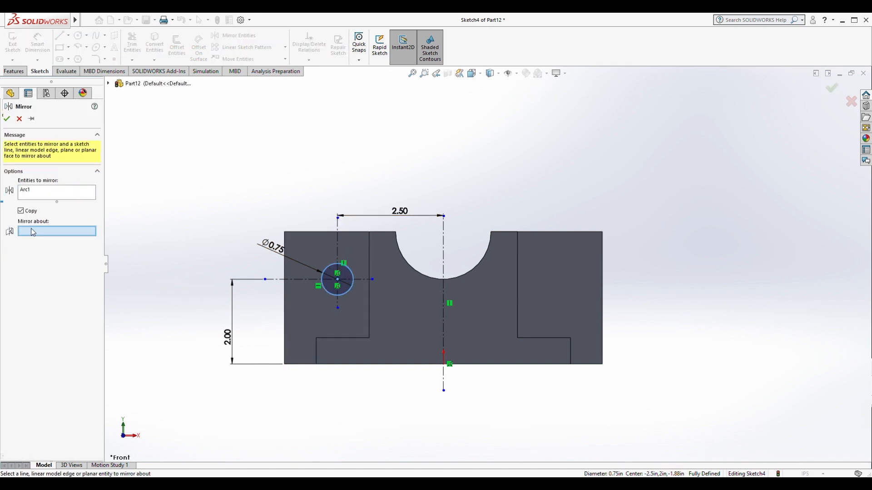
left_click(444, 262)
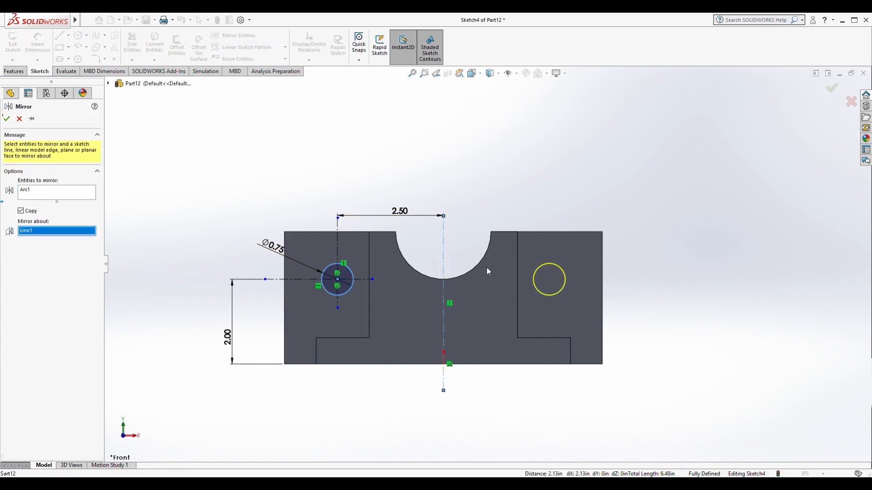
left_click(7, 119)
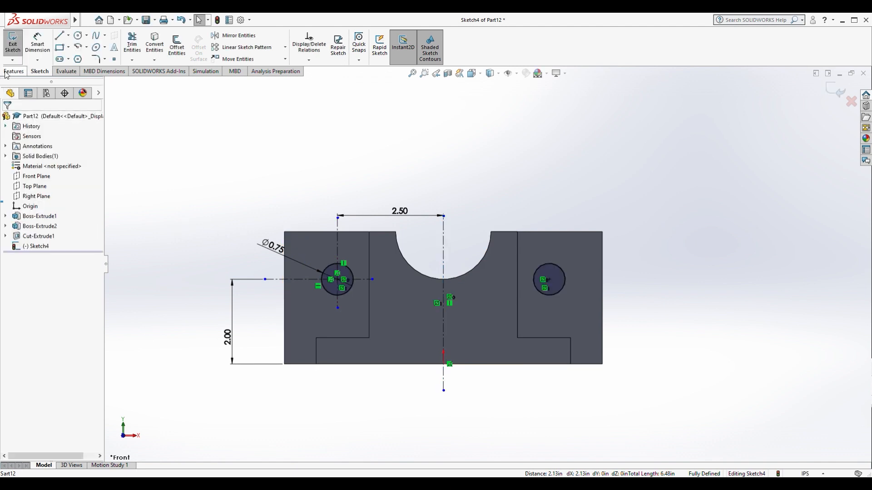
Cut both wing circles through the rear plate with an Extruded Cut
left_click(12, 72)
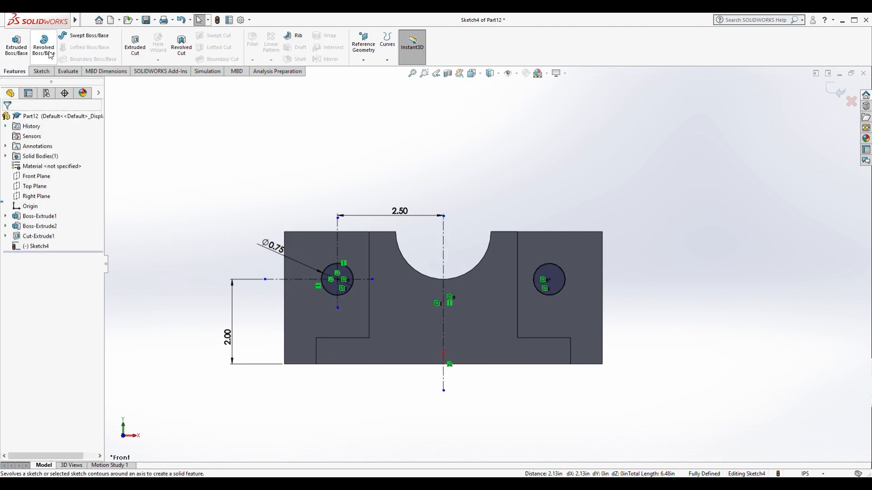
left_click(133, 49)
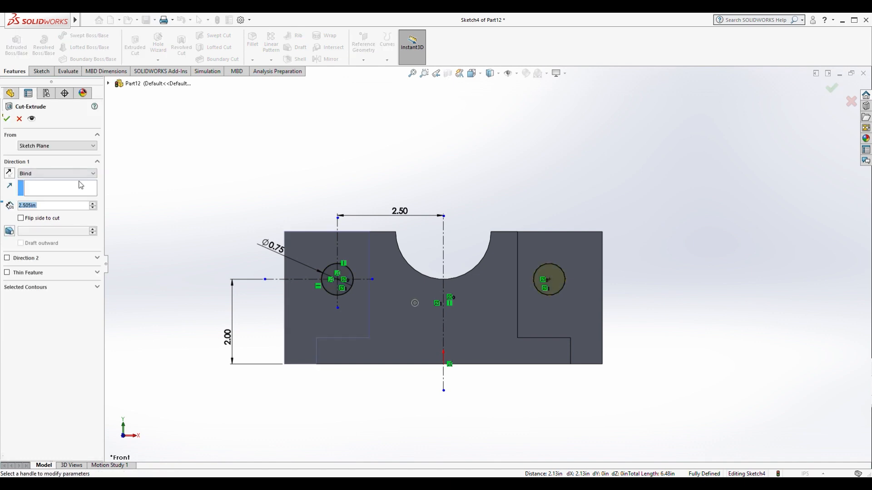
left_click(64, 189)
left_click(7, 119)
left_click(445, 254)
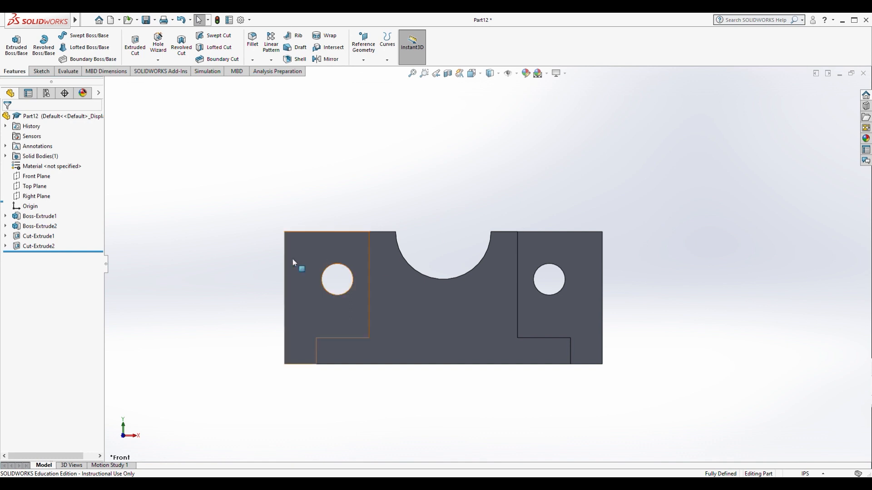
Start a sketch on the upper face of the base foot and draw a vertical centerline about 3.7 in long through the origin
middle_click_drag(444, 173, 445, 225)
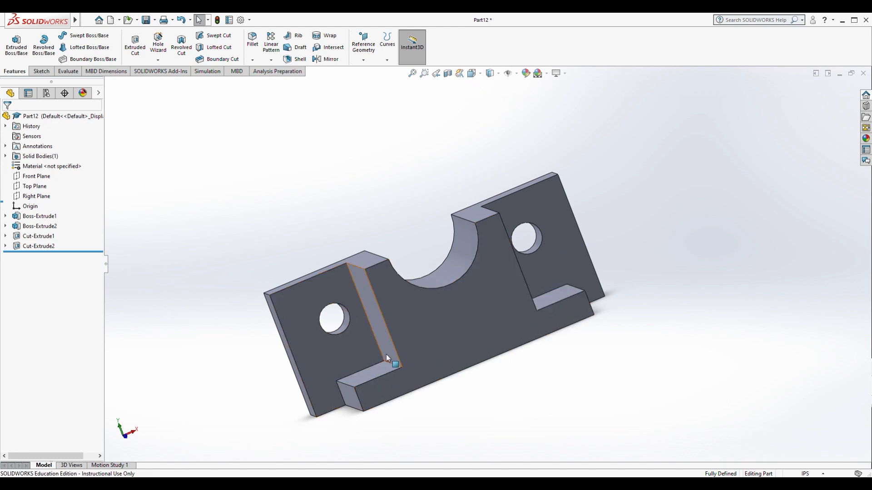
left_click(42, 72)
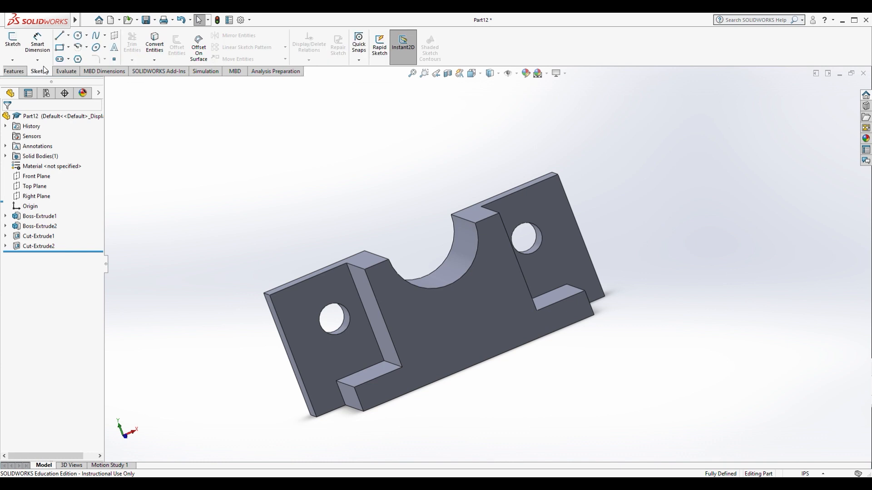
left_click(61, 36)
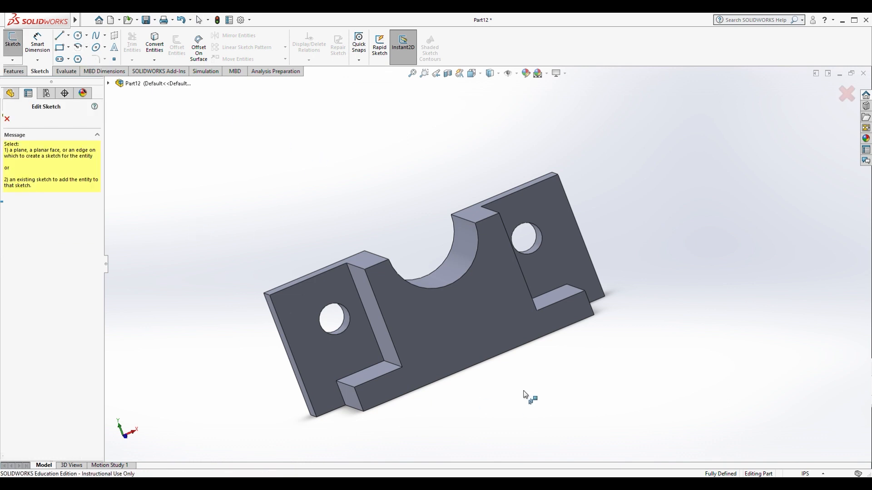
left_click(366, 376)
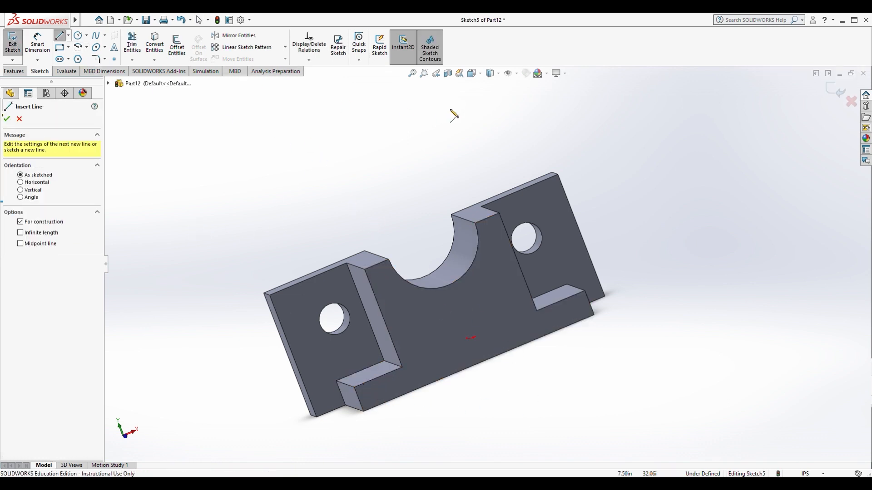
left_click(481, 74)
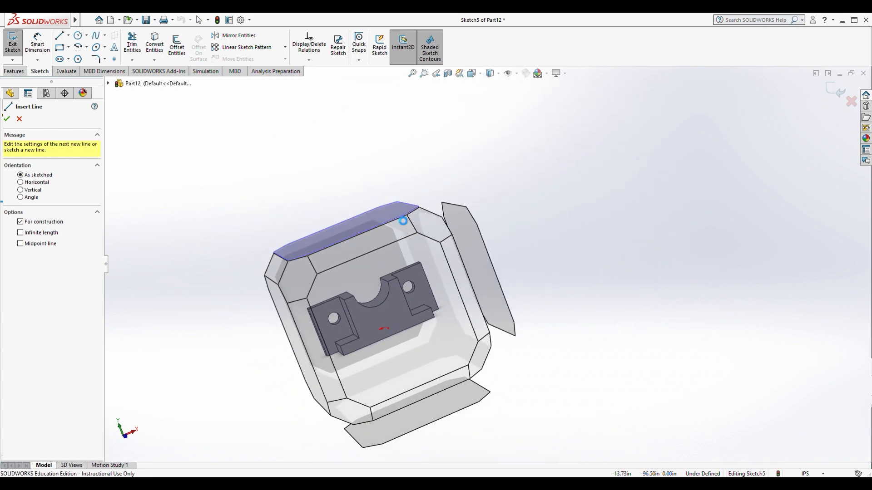
left_click(350, 230)
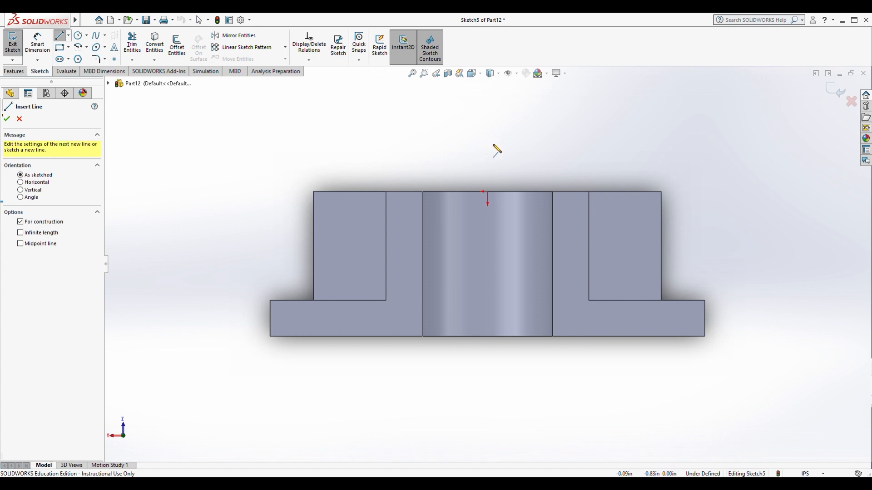
left_click(488, 144)
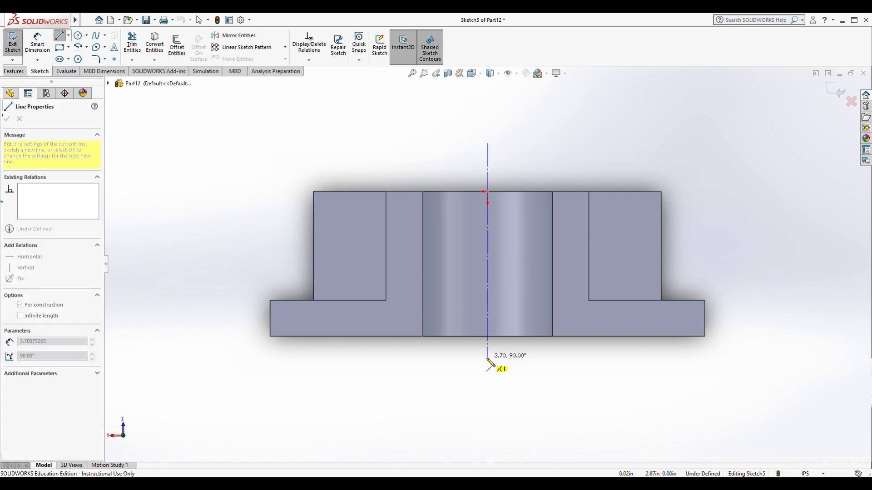
left_click(488, 358)
key("Escape")
key("Escape")
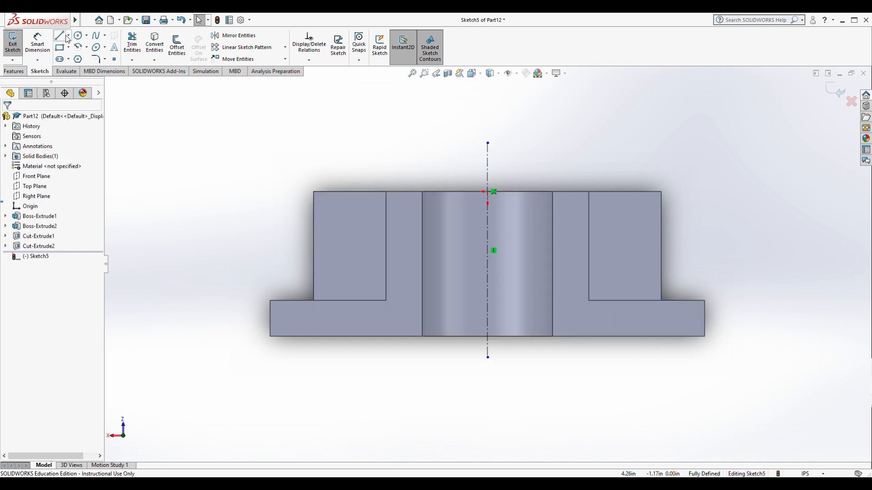
Draw crossing centerlines over the left foot's face, one horizontal about 2.6 in long and one vertical about 2.2 in long
left_click(64, 36)
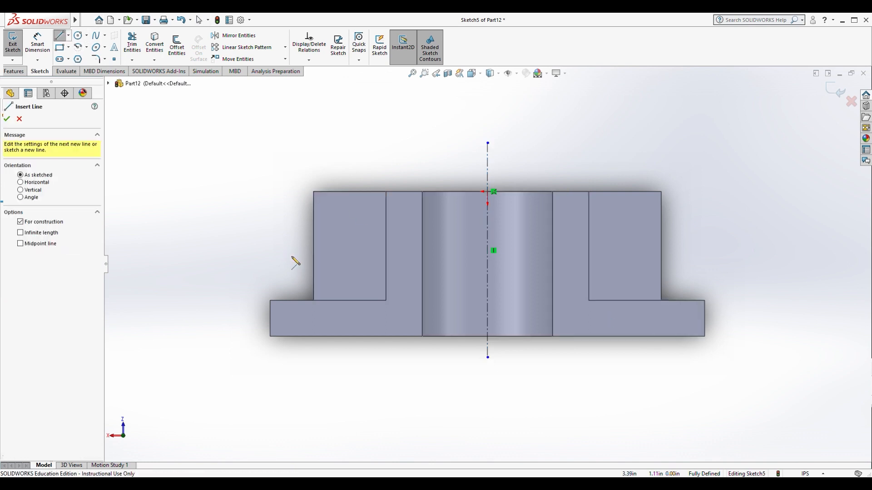
left_click(266, 237)
left_click(417, 238)
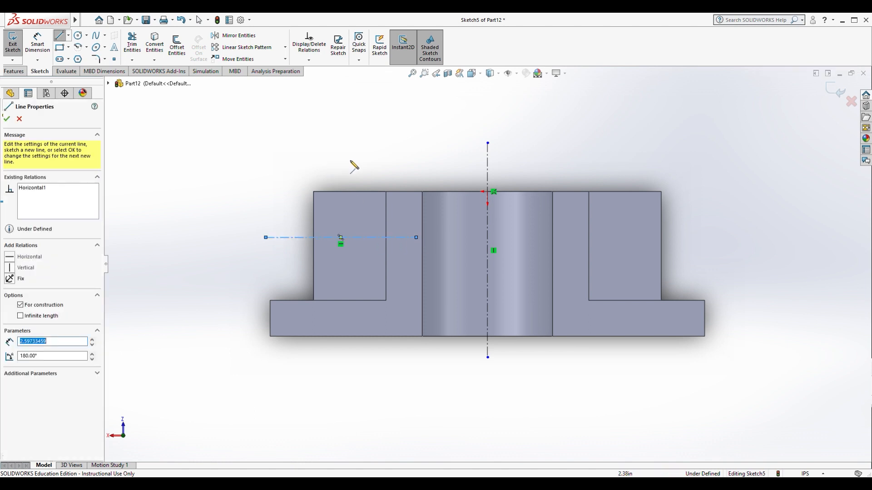
left_click(341, 160)
left_click(340, 288)
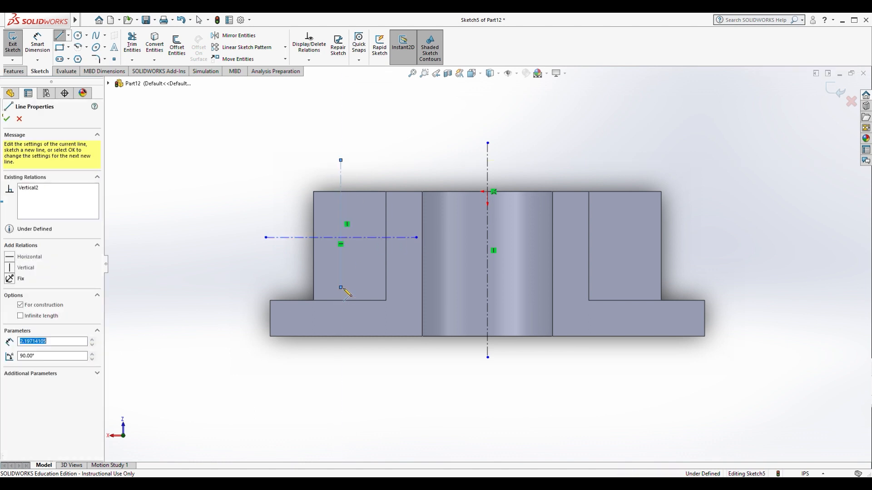
key("Escape")
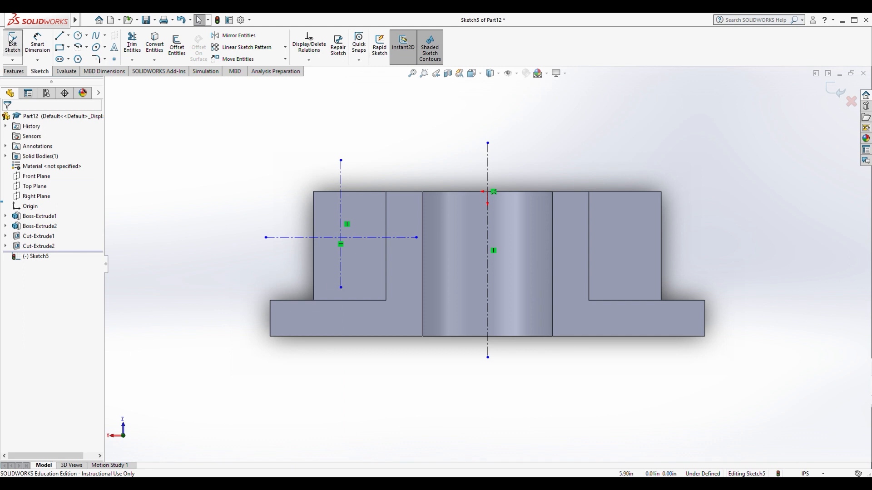
left_click(39, 37)
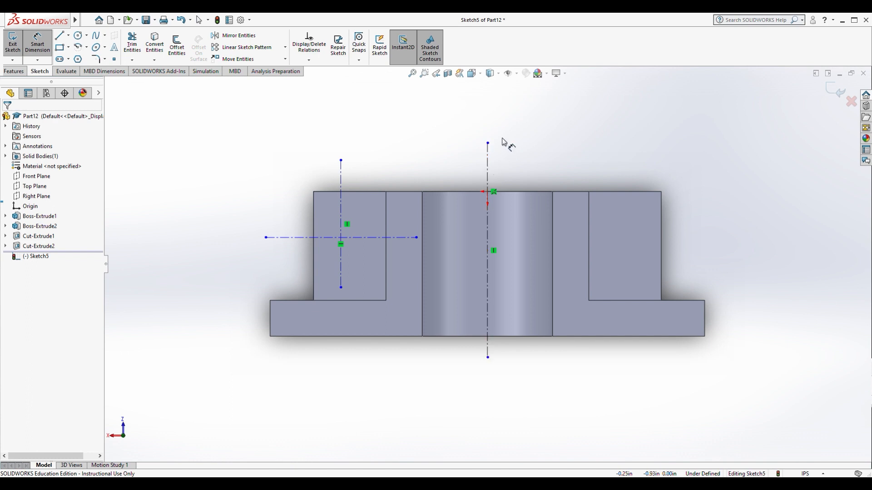
left_click(40, 43)
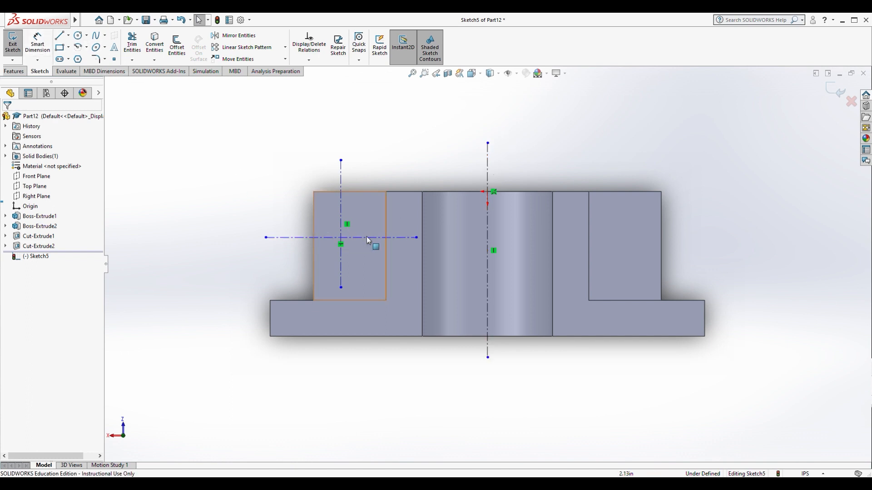
Dimension the left foot's horizontal centerline 1.00 in from the foot's front edge
left_click(37, 42)
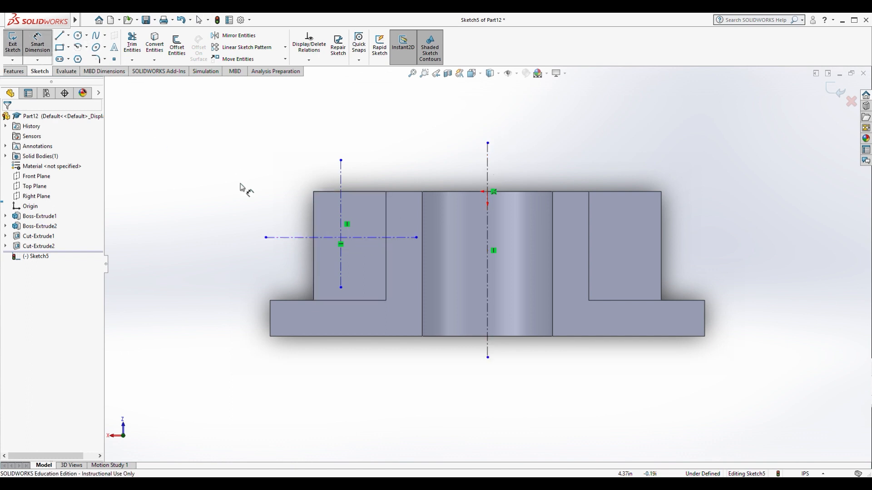
left_click(369, 237)
left_click(335, 192)
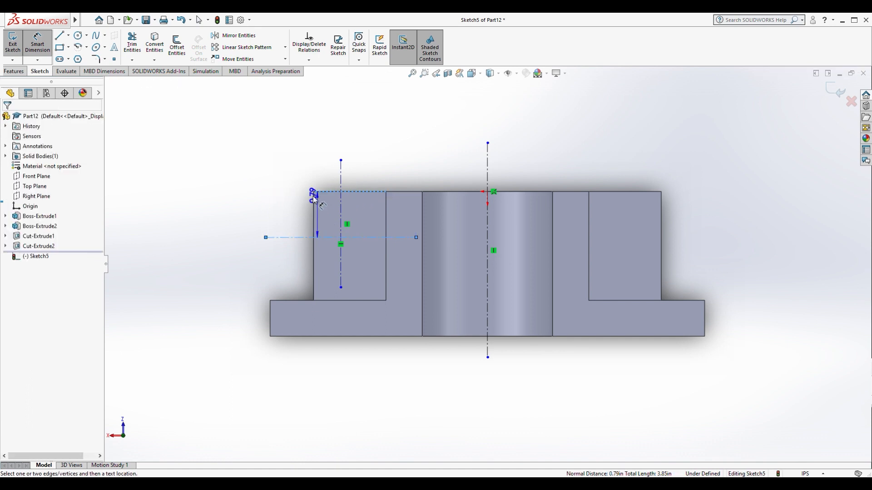
left_click(280, 204)
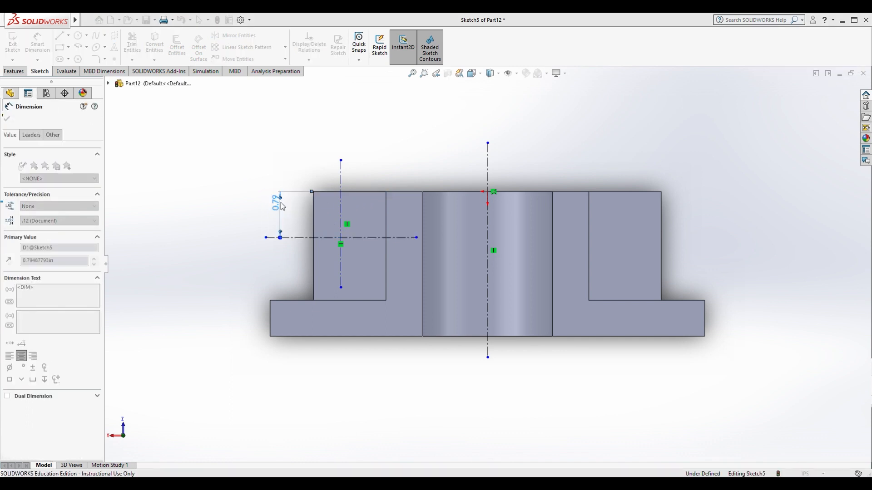
type("1")
key("Return")
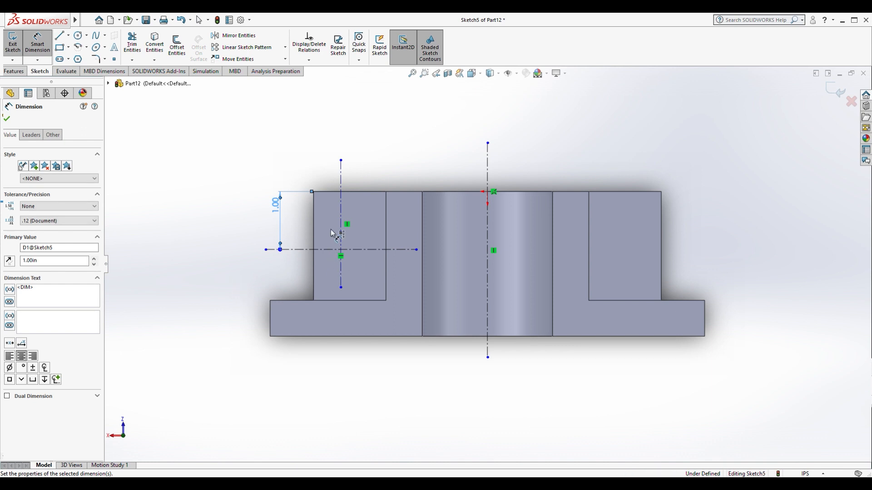
Dimension the left foot's vertical centerline 2.30 in from the central vertical centerline
left_click(341, 227)
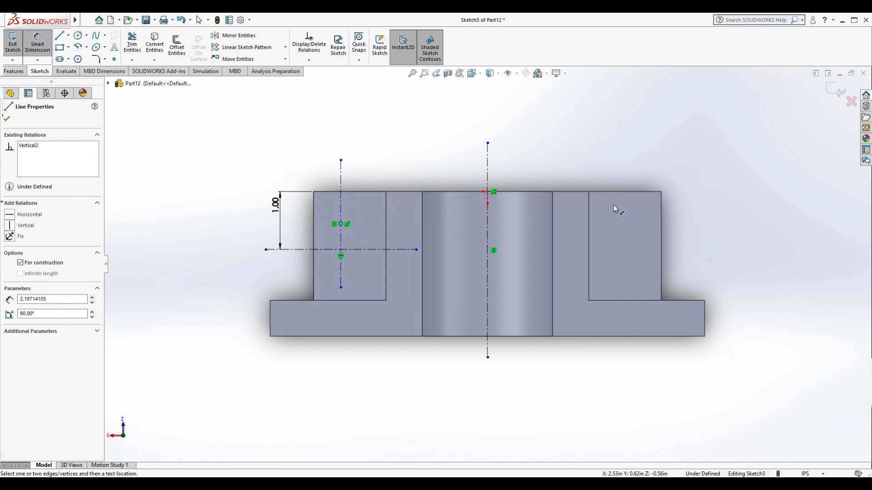
left_click(38, 46)
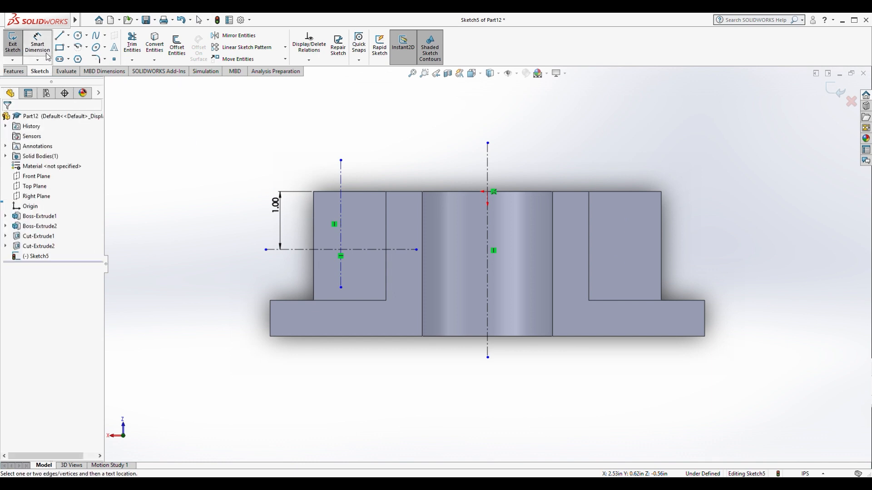
left_click(342, 219)
left_click(490, 223)
left_click(443, 174)
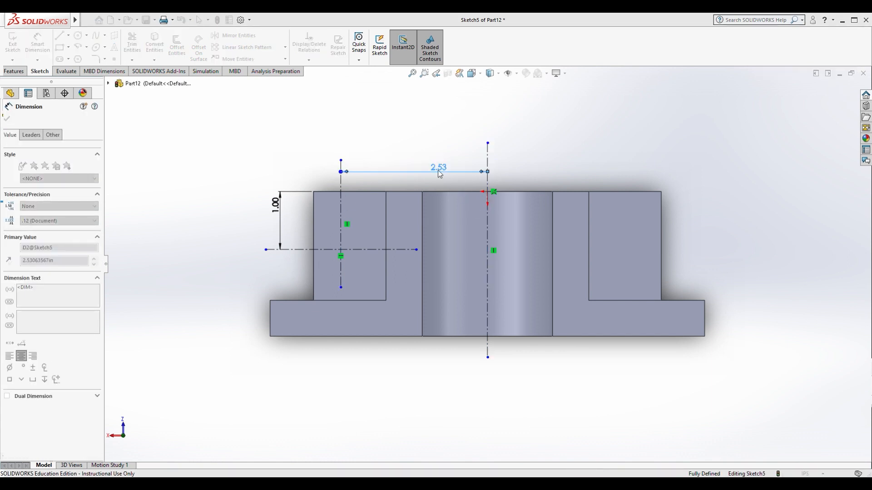
left_click(399, 158)
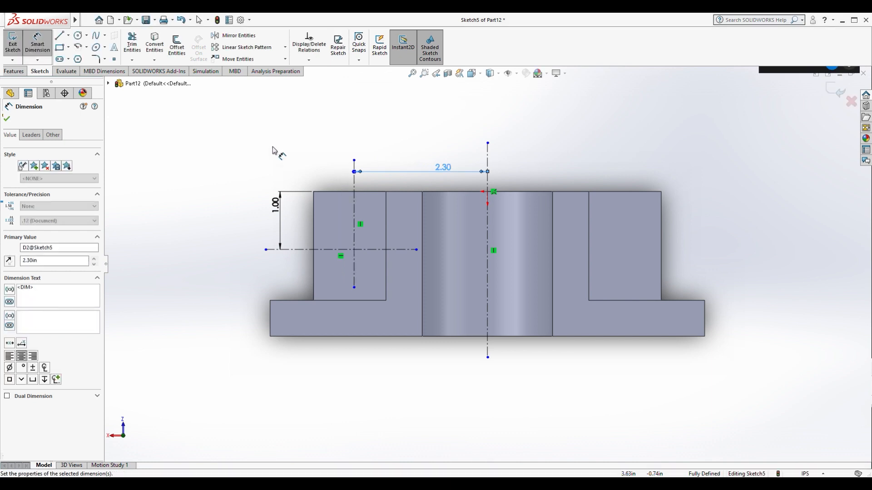
Draw a circle where the left foot's centerlines cross and set its diameter to 0.75 in
left_click(78, 35)
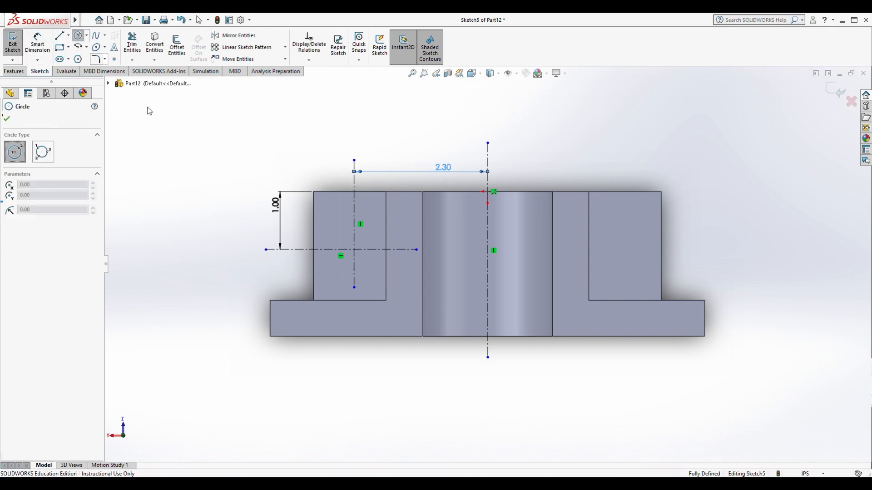
left_click(354, 250)
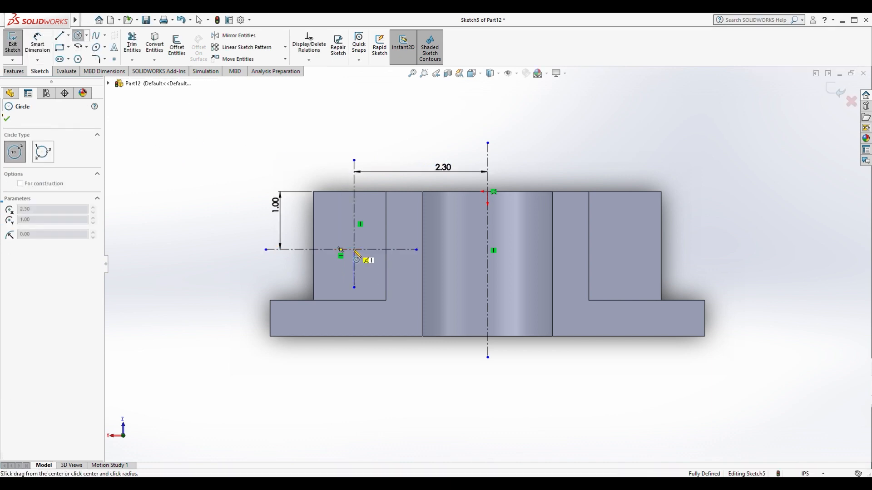
left_click(375, 264)
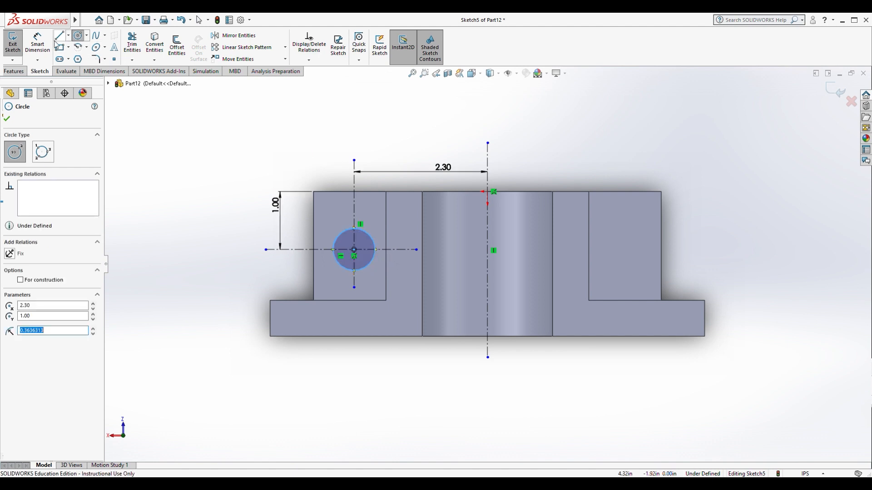
left_click(37, 42)
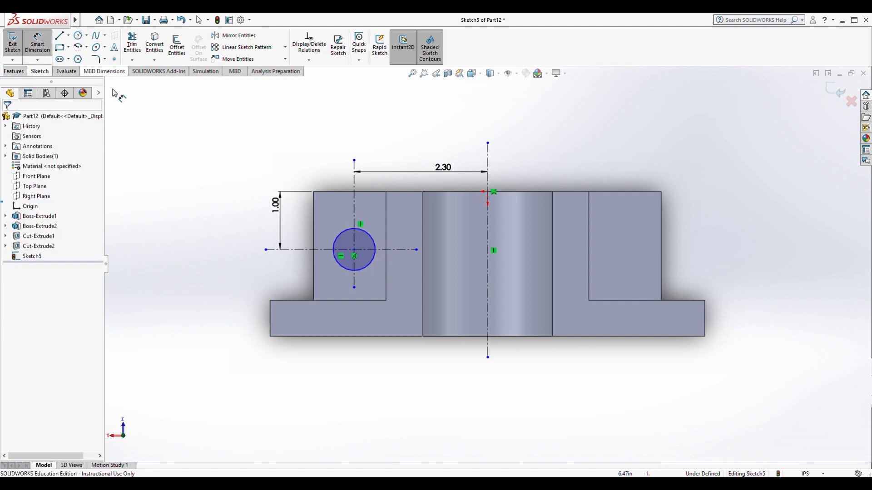
left_click(342, 241)
left_click(289, 149)
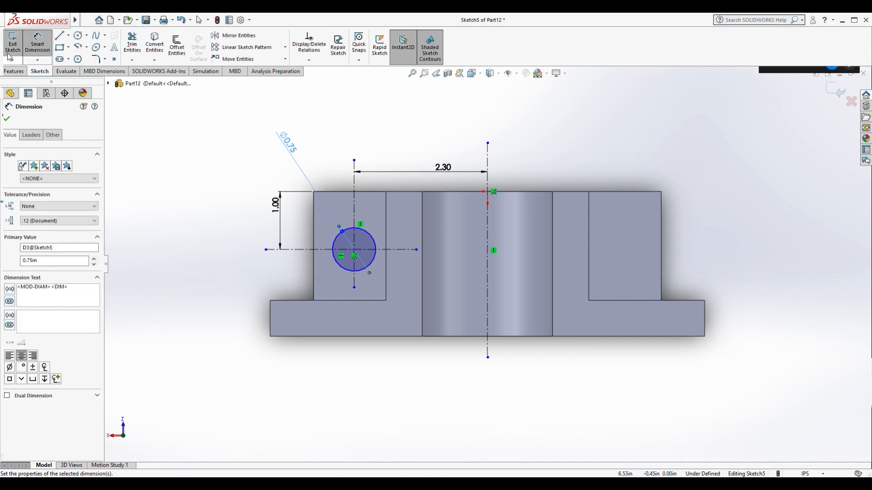
Snap the circle's center point onto the intersection of the left foot's two centerlines
scroll(271, 249, "down", 5)
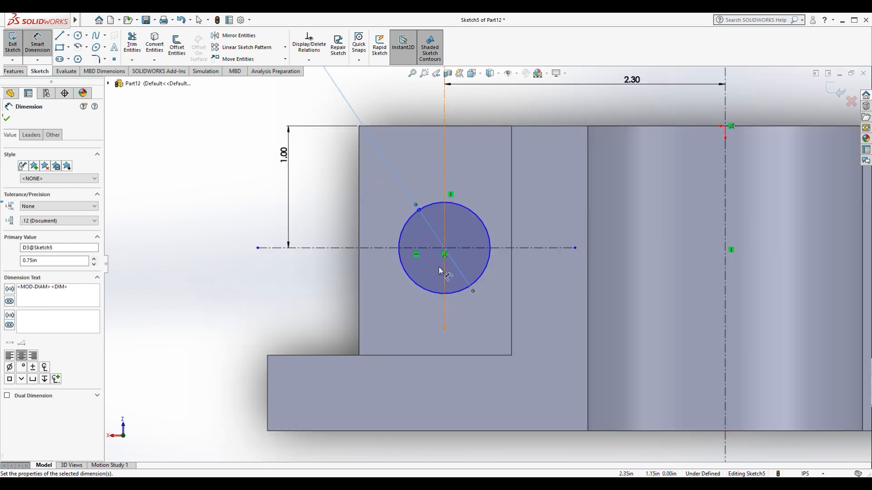
key("Escape")
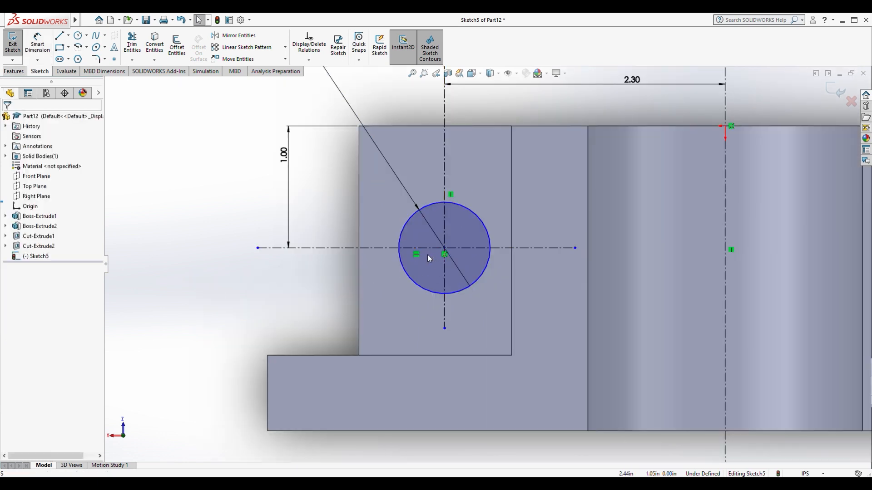
left_click_drag(445, 250, 445, 248)
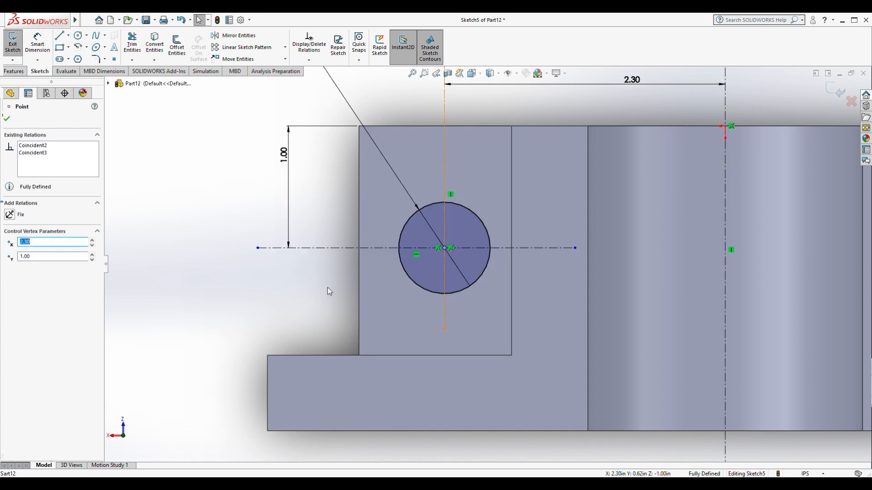
left_click(329, 291)
scroll(486, 257, "up", 4)
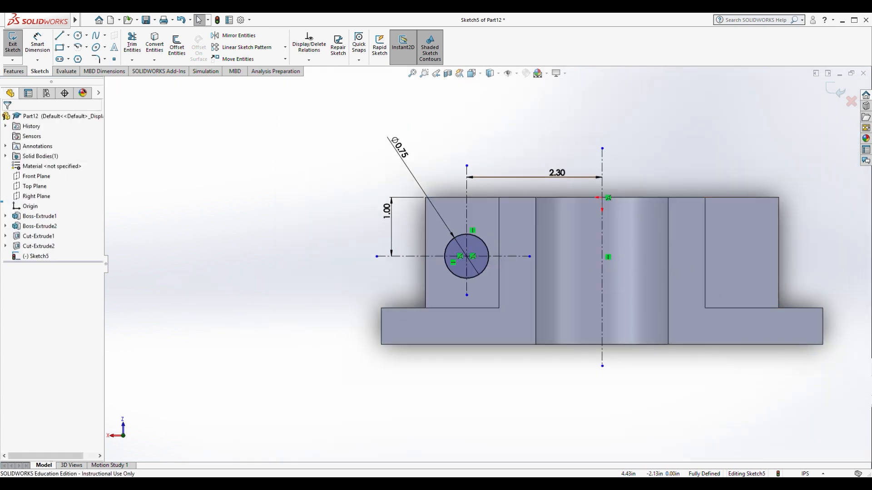
Mirror the 0.75 in circle about the central vertical centerline onto the right foot
left_click(234, 35)
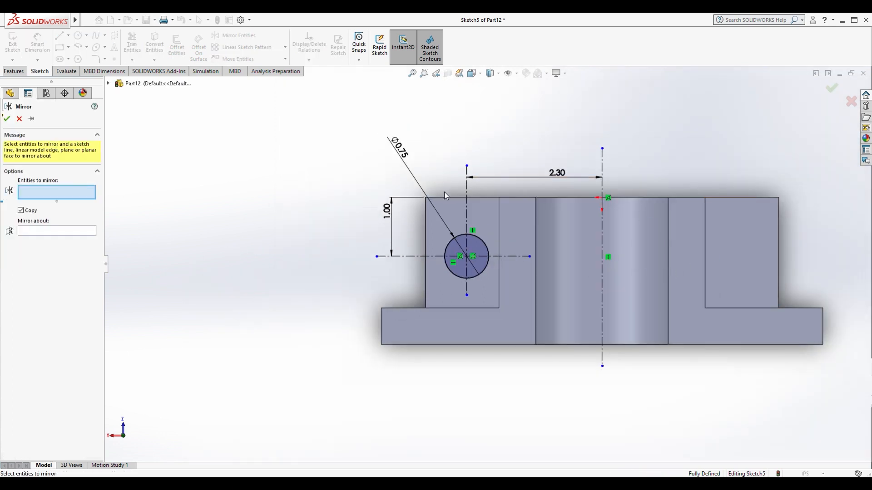
left_click(458, 240)
left_click(50, 233)
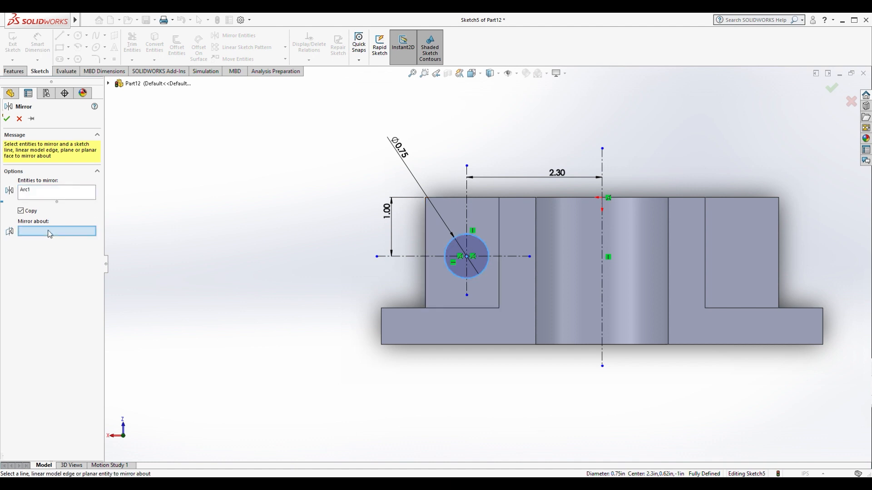
left_click(603, 236)
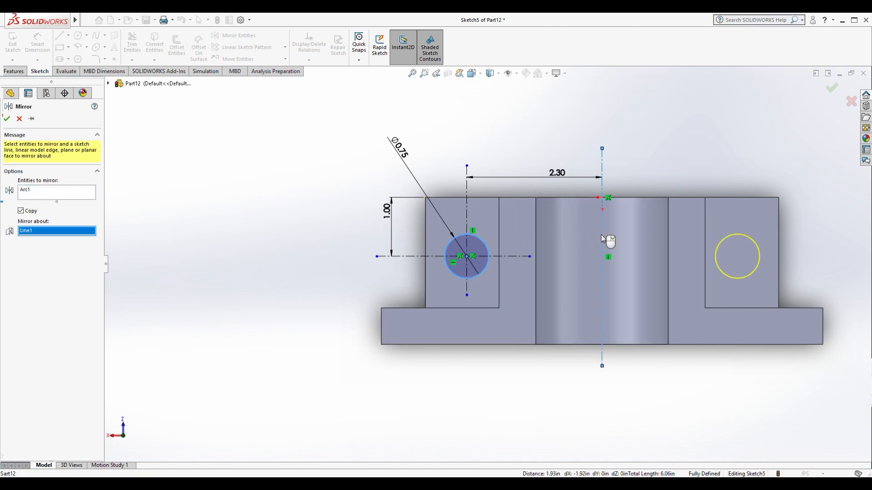
left_click(8, 119)
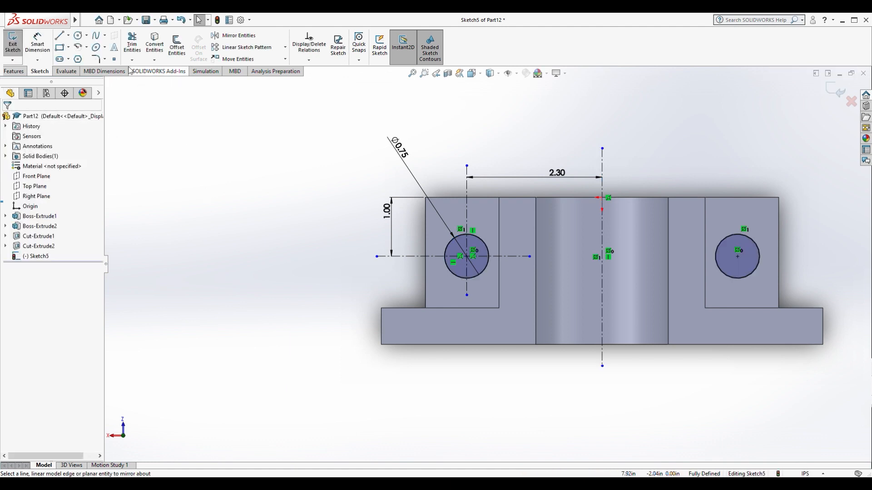
Cut both foot circles through the base feet with a Blind Extruded Cut 2.505 in deep
left_click(13, 73)
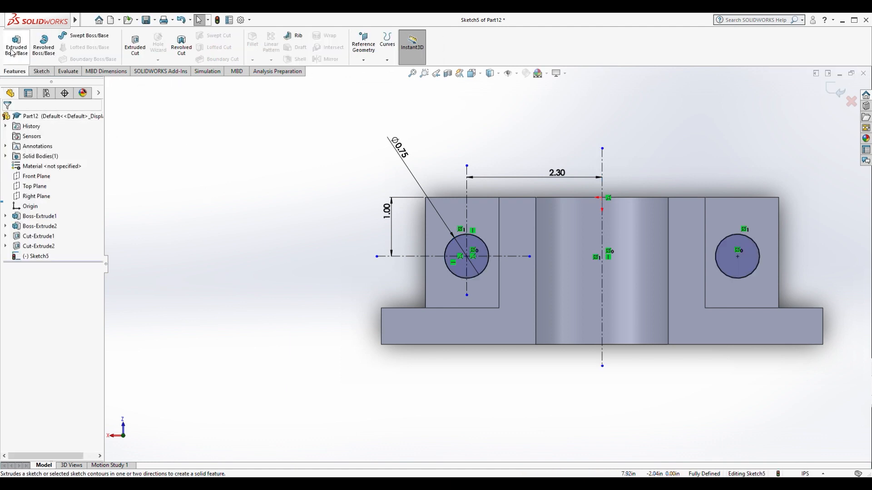
left_click(133, 49)
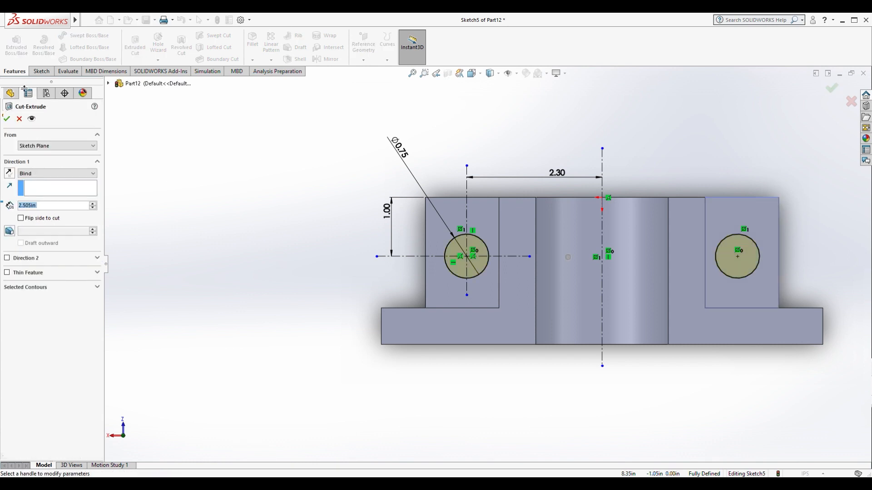
left_click(7, 119)
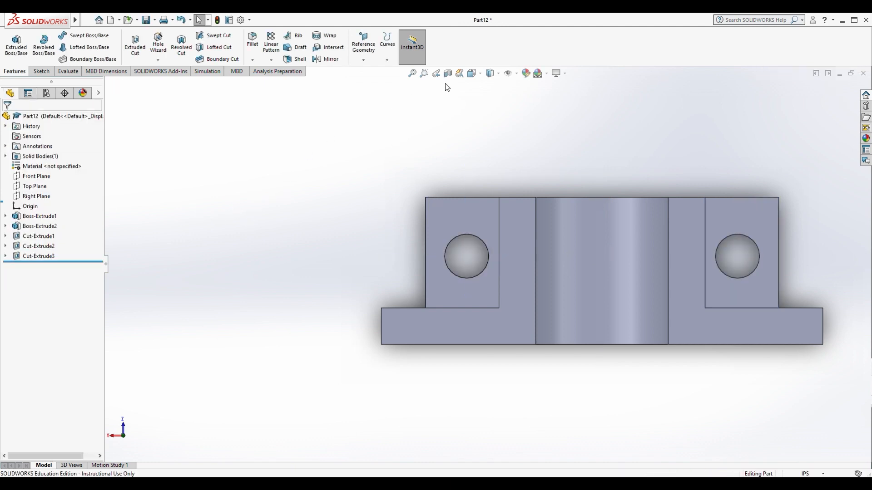
Fillet the two outer front vertical edges of the base feet with a 0.50 in radius
left_click(481, 74)
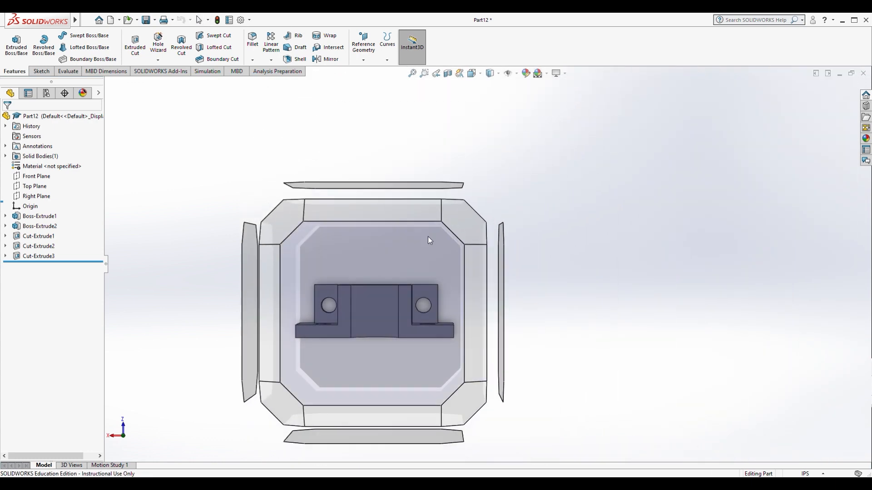
left_click(417, 215)
middle_click_drag(413, 289, 408, 61)
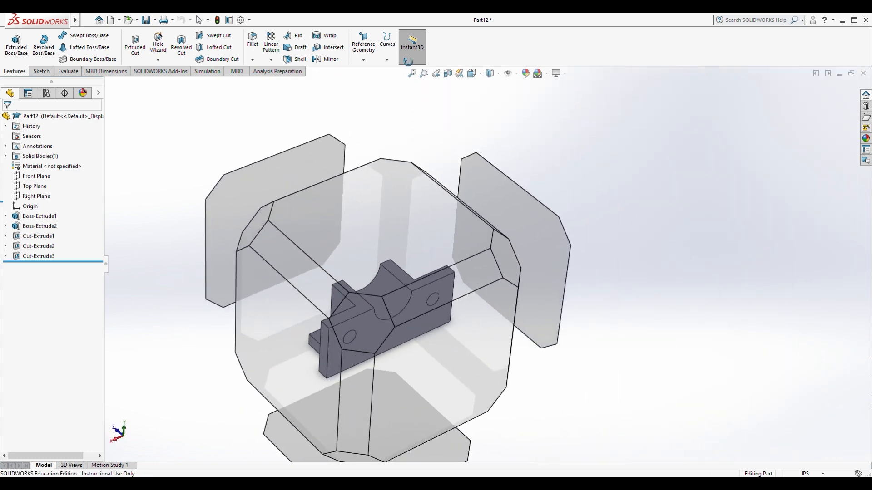
key("ctrl+1")
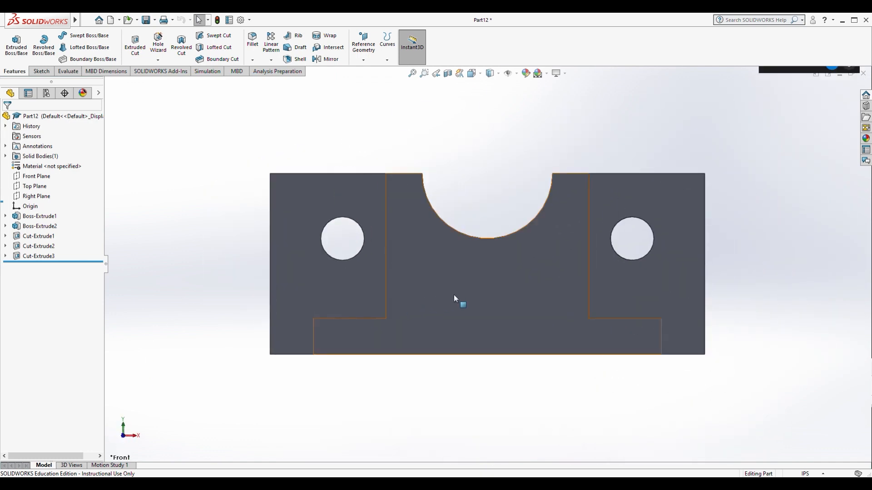
scroll(421, 328, "up", 2)
middle_click_drag(512, 142, 513, 227)
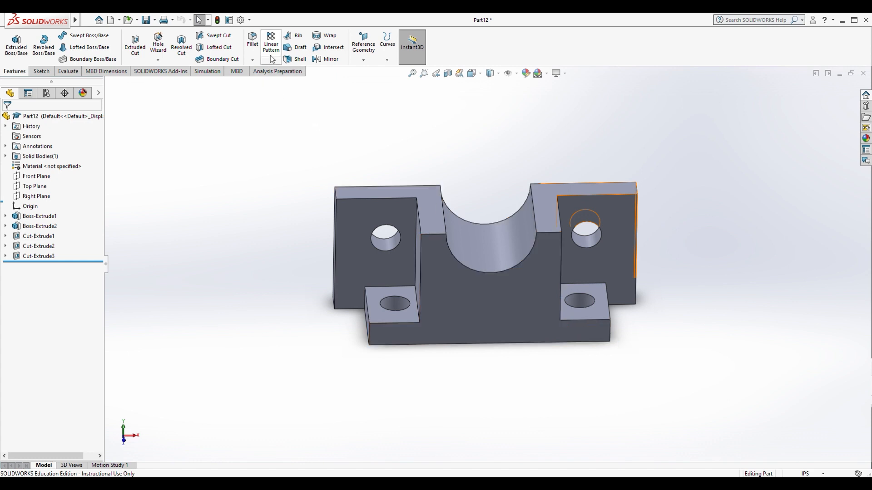
left_click(251, 41)
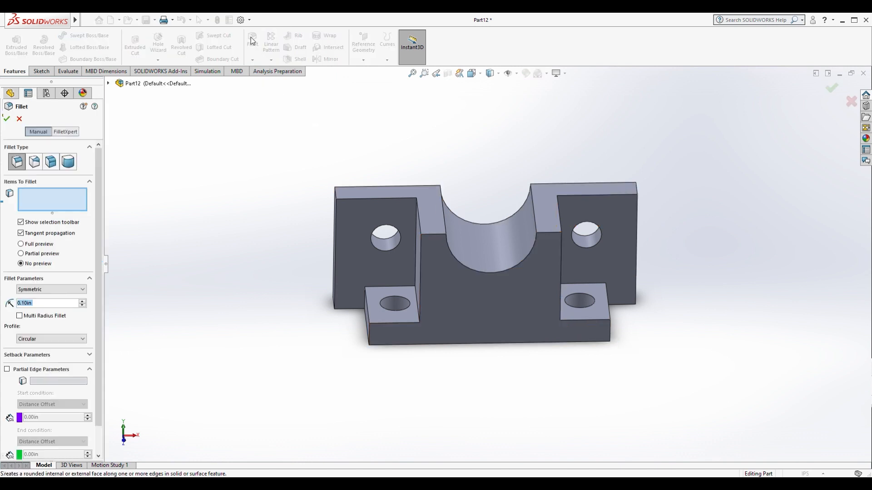
left_click(44, 309)
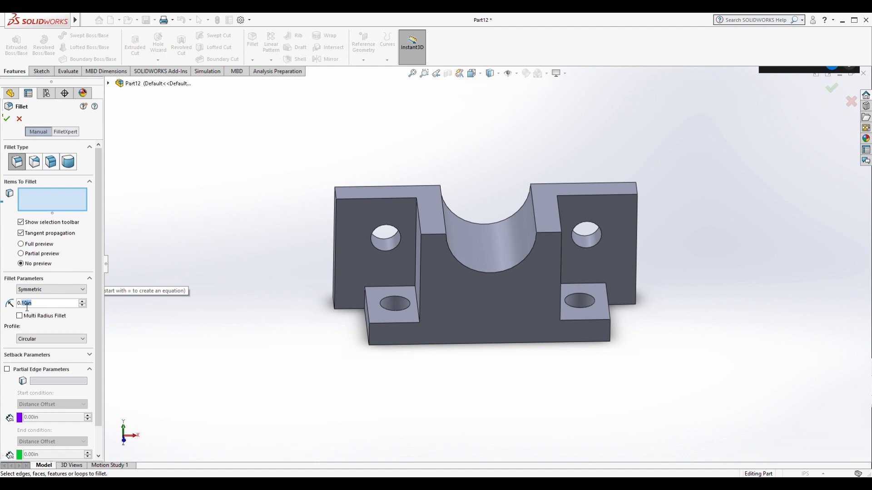
type("5")
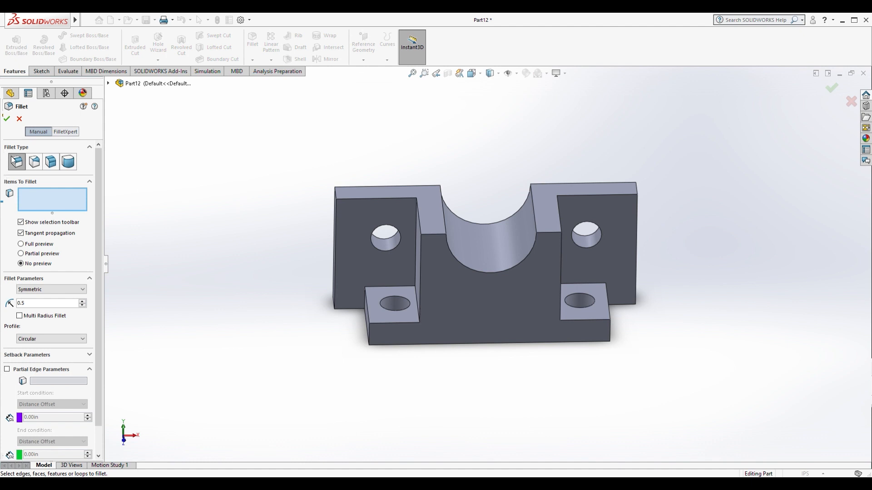
left_click(370, 337)
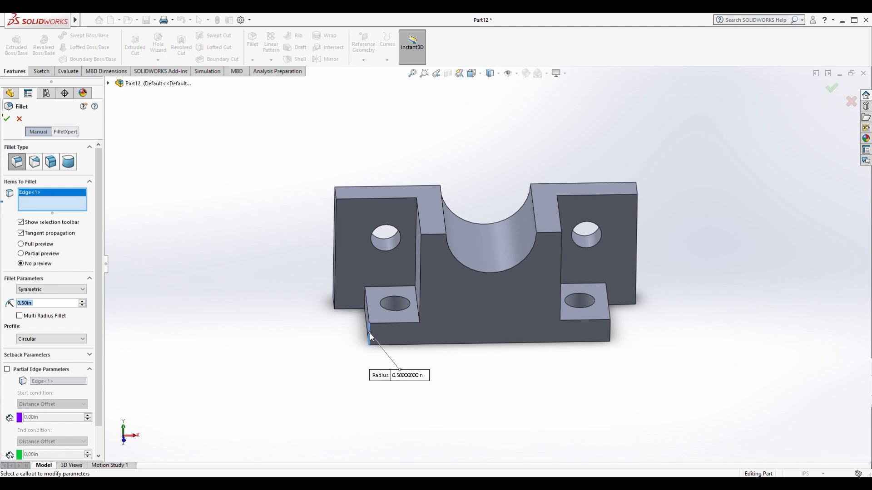
left_click(611, 334)
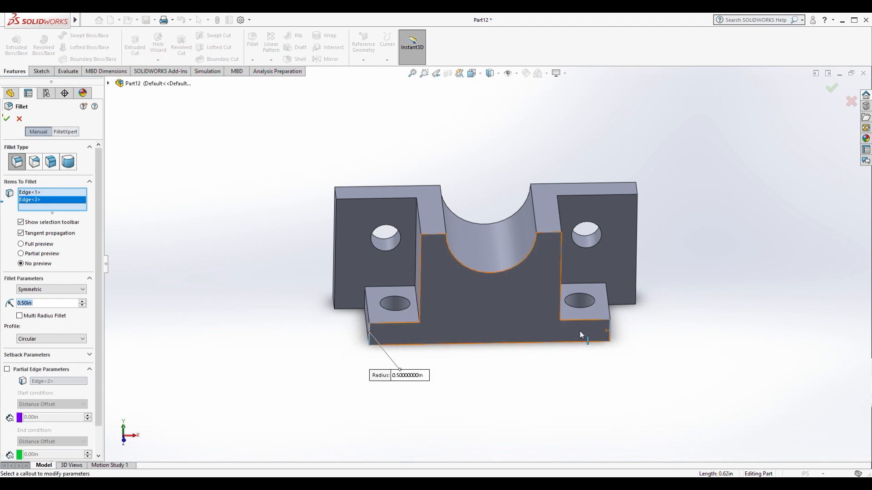
left_click(7, 120)
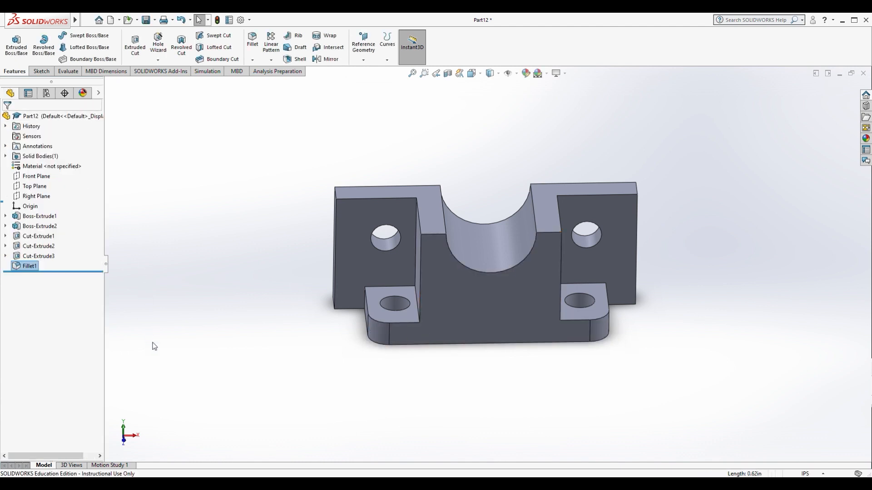
middle_click_drag(327, 396, 339, 414)
mouse_move(339, 413)
middle_mouse_down()
mouse_move(346, 420)
mouse_move(345, 412)
middle_mouse_up()
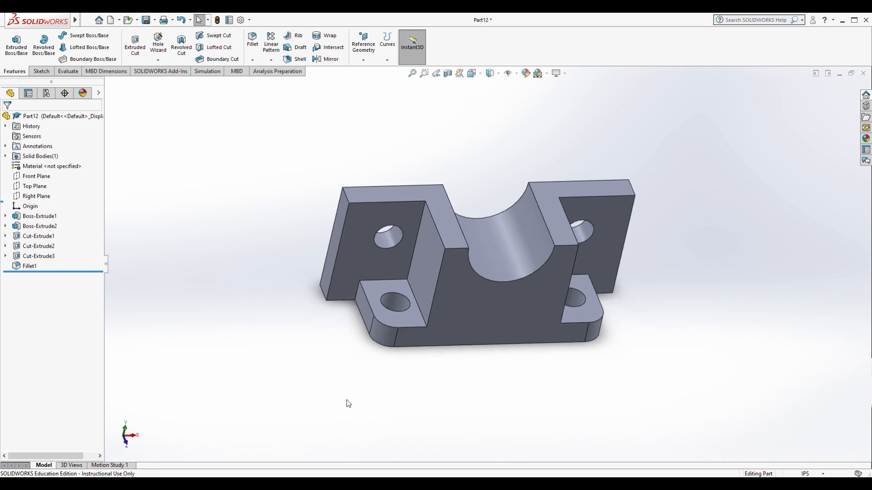